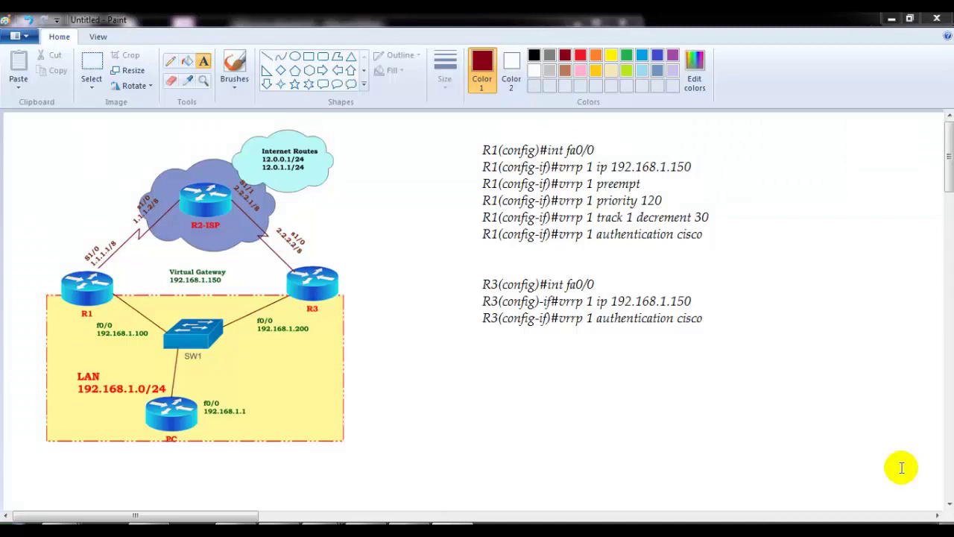
- Leave the Text tool and select the Brushes tool for freehand drawing
left_click(398, 328)
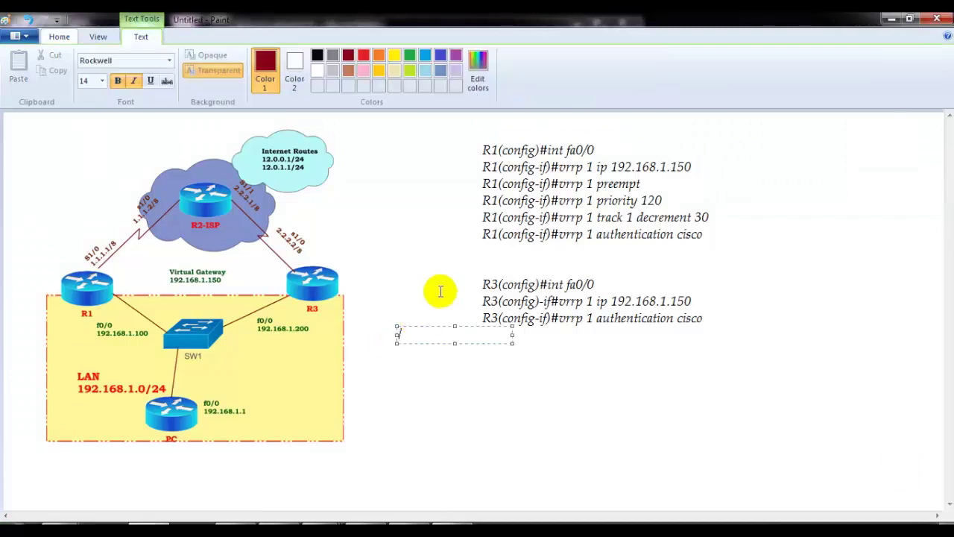
left_click(61, 37)
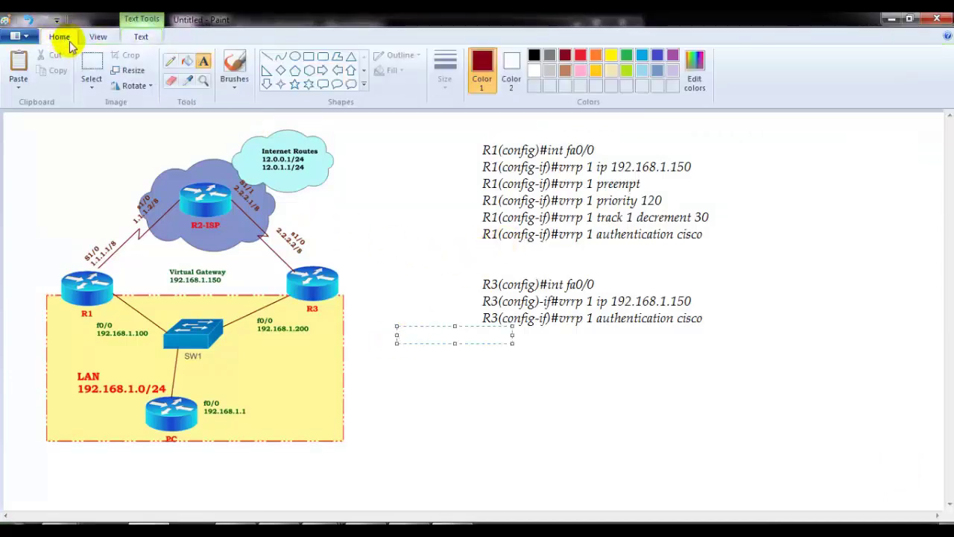
left_click(233, 66)
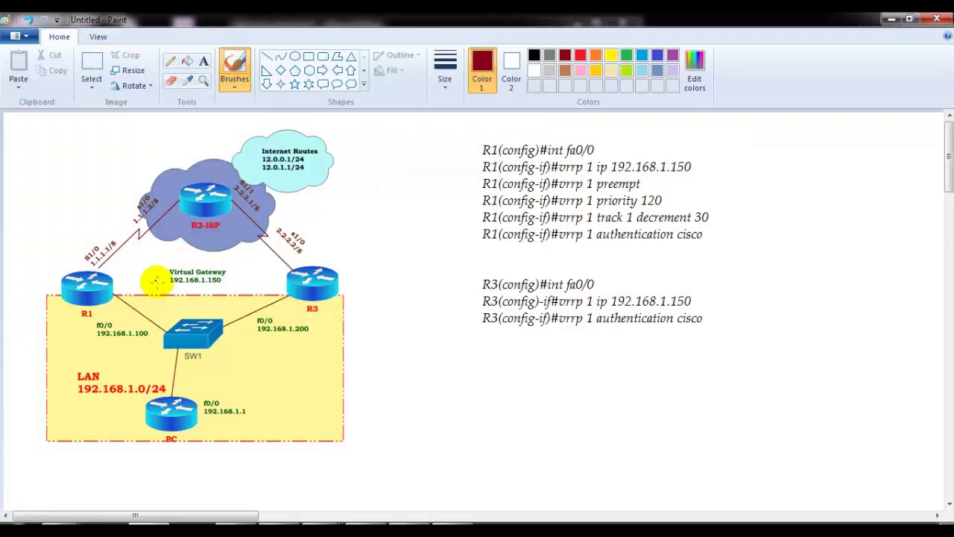
- Sketch trial strokes by the virtual gateway label and R1's S1/0 link, then undo them
mouse_move(205, 297)
left_mouse_down()
mouse_move(152, 278)
mouse_move(223, 276)
mouse_move(206, 300)
left_mouse_up()
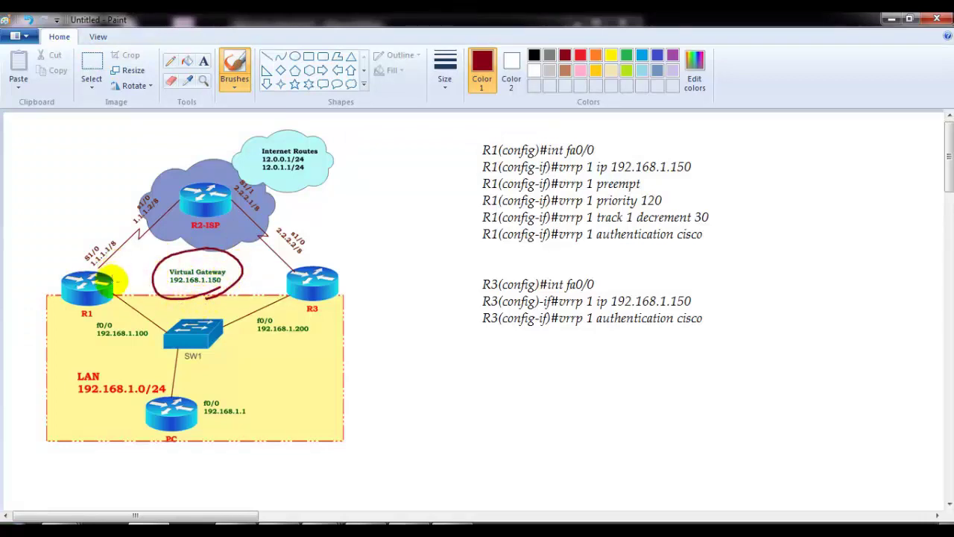
mouse_move(65, 249)
left_mouse_down()
mouse_move(81, 219)
mouse_move(97, 221)
left_mouse_up()
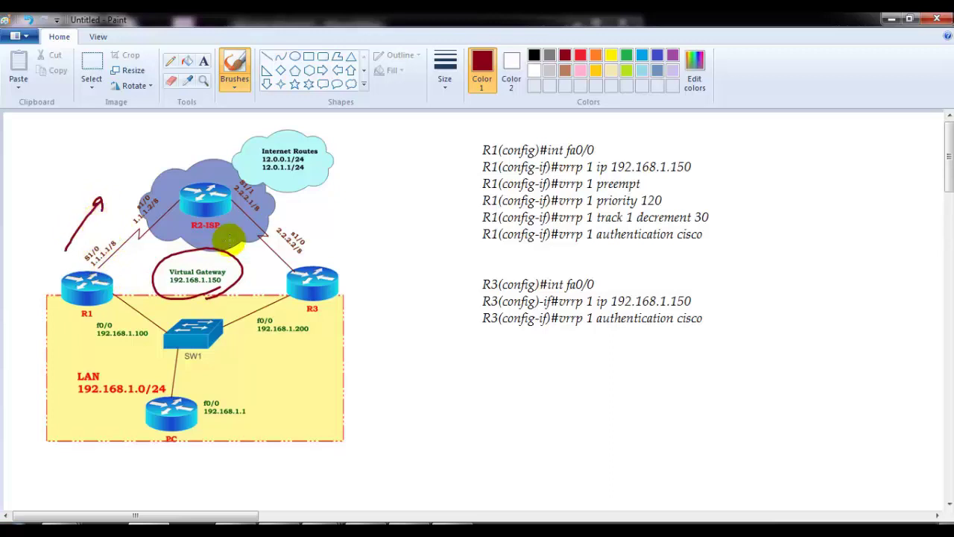
key("ctrl+z")
key("ctrl+z")
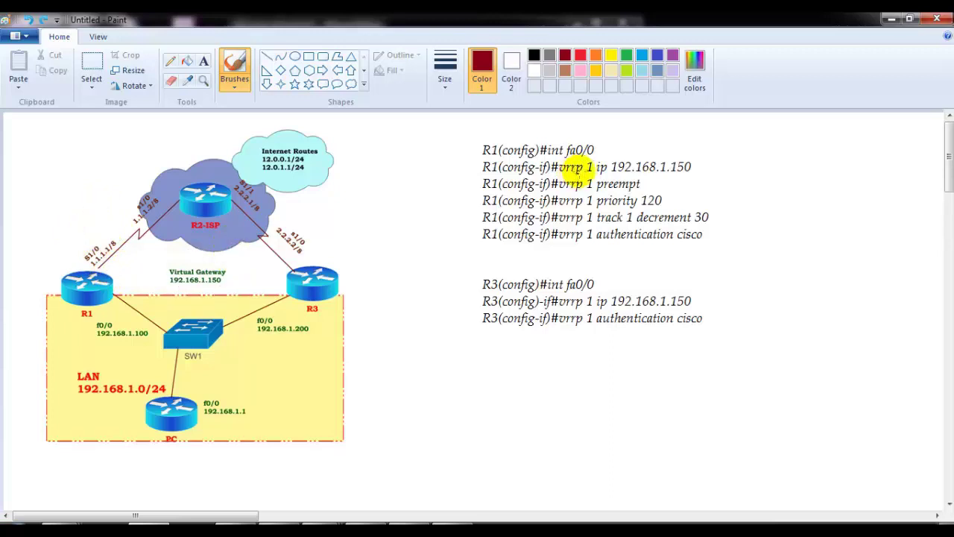
- Draw trial loops around the int fa0/0 and vrrp 1 commands plus an arrow, then undo them
mouse_move(596, 135)
left_mouse_down()
mouse_move(525, 158)
mouse_move(604, 143)
left_mouse_up()
left_click_drag(603, 268, 568, 272)
key("ctrl+z")
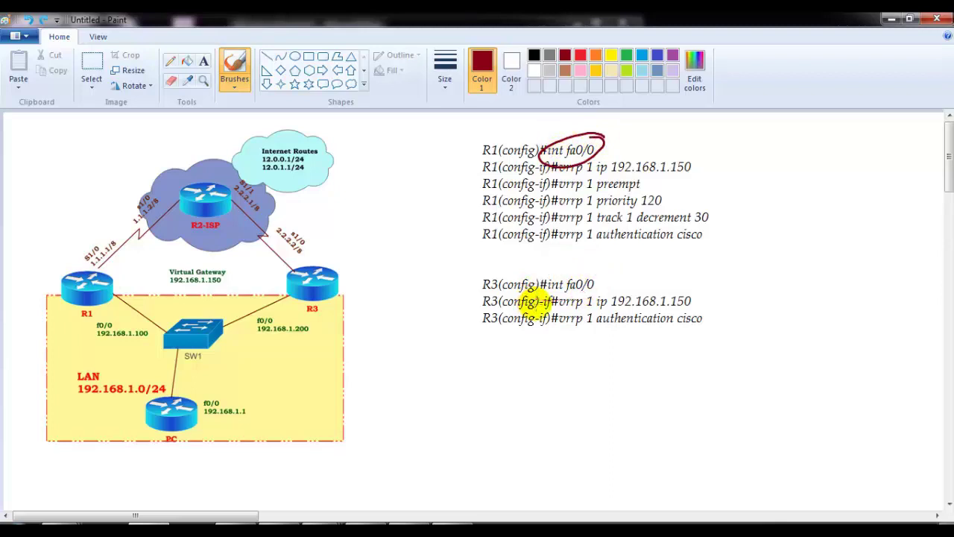
key("ctrl+z")
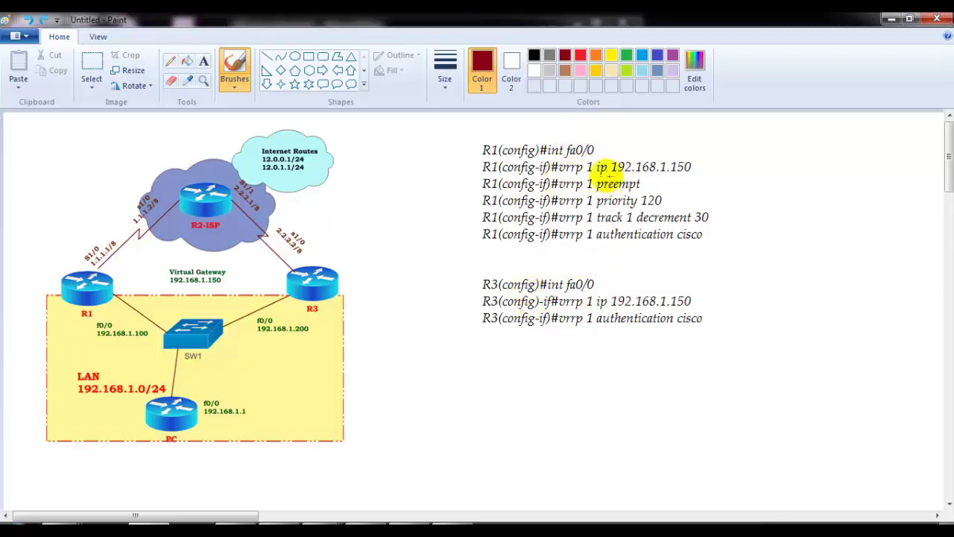
mouse_move(588, 164)
left_mouse_down()
mouse_move(565, 152)
mouse_move(544, 206)
mouse_move(566, 252)
mouse_move(590, 187)
mouse_move(589, 160)
left_mouse_up()
left_click_drag(555, 245, 538, 270)
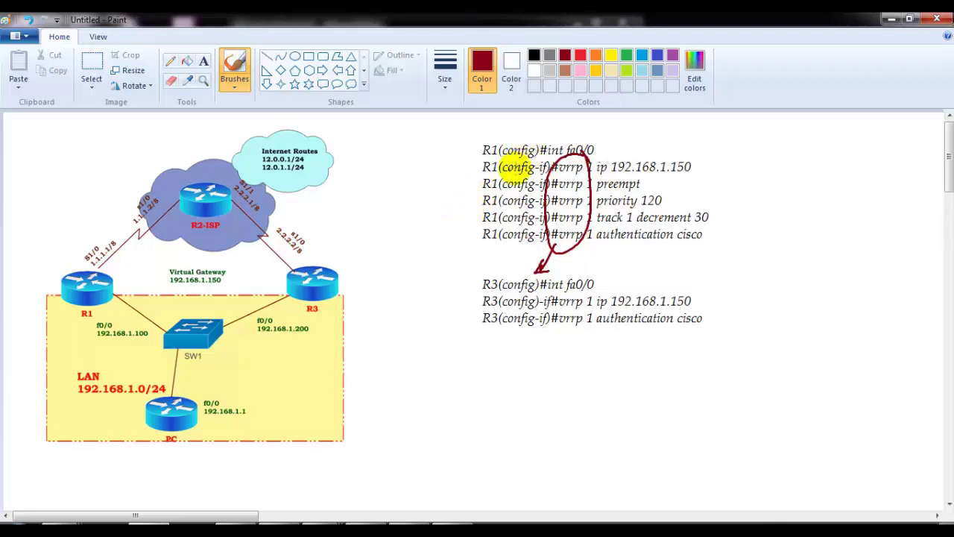
key("ctrl+z")
- Tick R1's vrrp 1 ip 192.168.1.150 line and strike out the preempt line with an X
left_click_drag(703, 164, 724, 157)
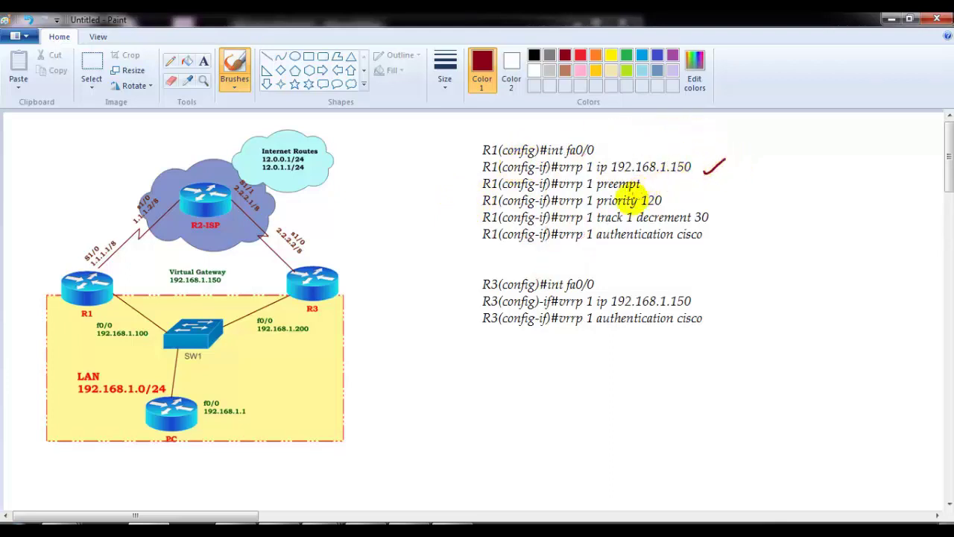
left_click_drag(554, 184, 784, 171)
key("ctrl+z")
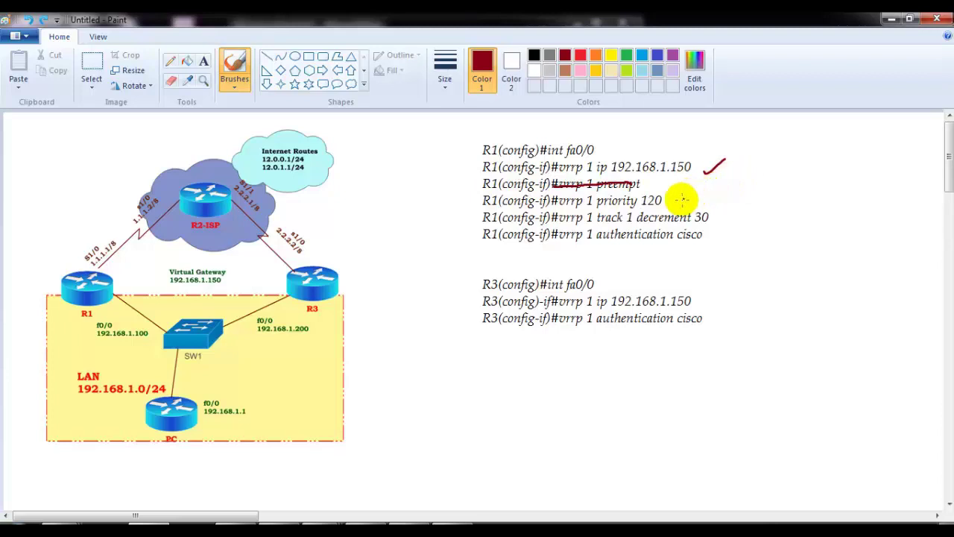
left_click_drag(649, 179, 657, 187)
left_click_drag(658, 179, 648, 187)
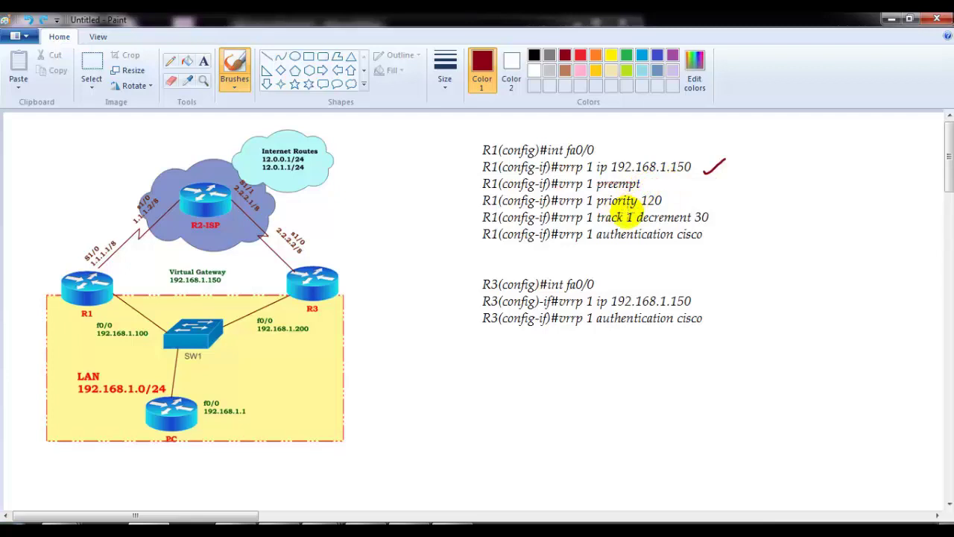
- Tick the priority 120 line and sketch an arrow from R1's S1/0 with 120 and 100 notes
left_click_drag(670, 200, 697, 193)
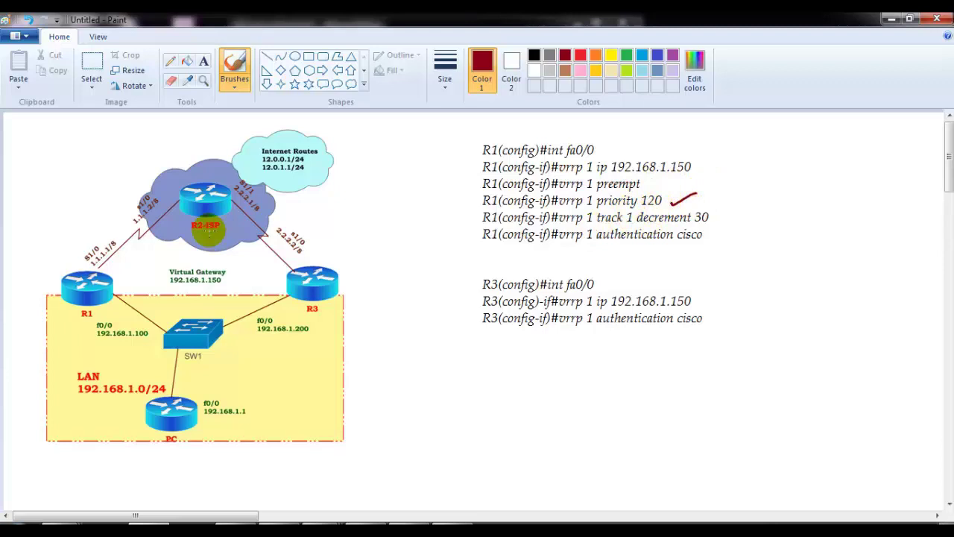
mouse_move(86, 252)
left_mouse_down()
mouse_move(104, 177)
mouse_move(110, 186)
left_mouse_up()
left_click_drag(32, 198, 32, 215)
mouse_move(40, 201)
left_mouse_down()
mouse_move(53, 213)
mouse_move(67, 202)
left_mouse_up()
left_click_drag(322, 211, 322, 231)
mouse_move(333, 212)
left_mouse_down()
mouse_move(328, 227)
mouse_move(333, 212)
left_mouse_up()
left_click_drag(344, 212, 344, 213)
- Underline the 120/100 notes and authentication line, circle the track line, then undo the extra marks
left_click_drag(37, 222, 69, 212)
left_click_drag(39, 229, 67, 220)
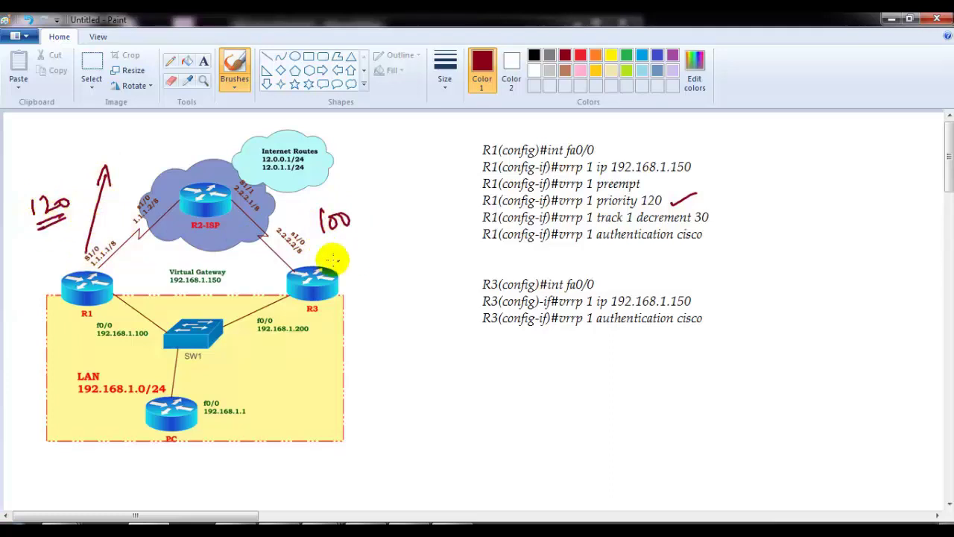
left_click_drag(328, 243, 348, 236)
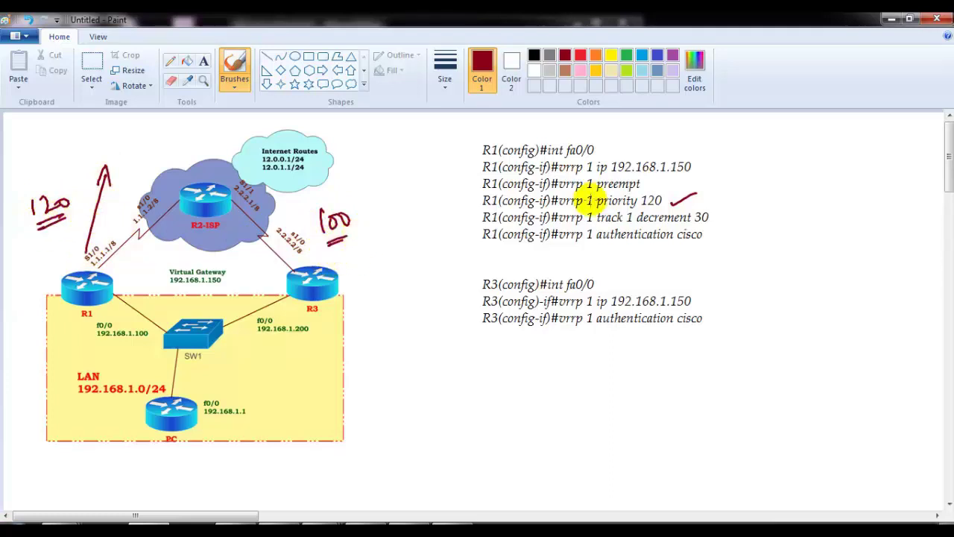
mouse_move(560, 241)
left_mouse_down()
mouse_move(686, 244)
mouse_move(727, 226)
left_mouse_up()
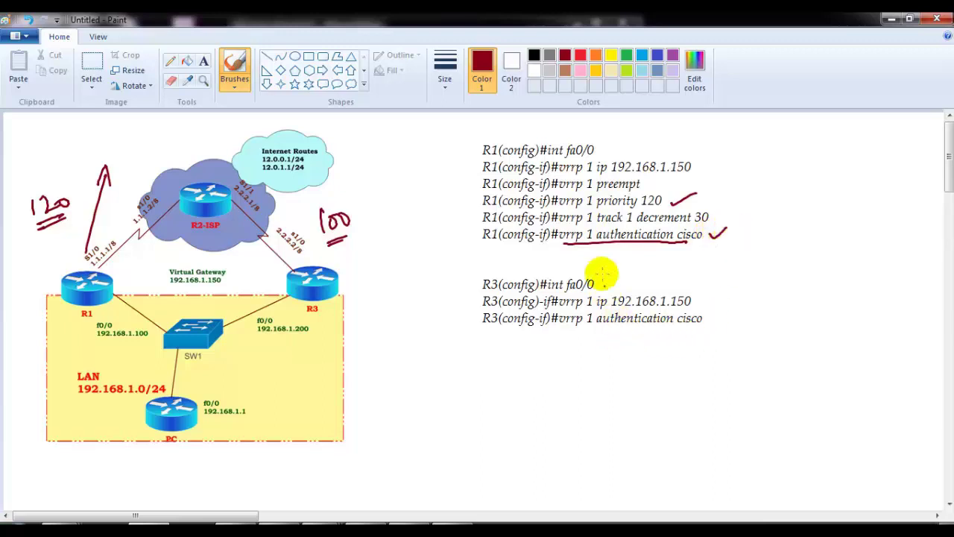
mouse_move(569, 226)
left_mouse_down()
mouse_move(619, 220)
mouse_move(689, 236)
mouse_move(719, 215)
mouse_move(693, 200)
mouse_move(593, 203)
mouse_move(544, 220)
mouse_move(577, 218)
left_mouse_up()
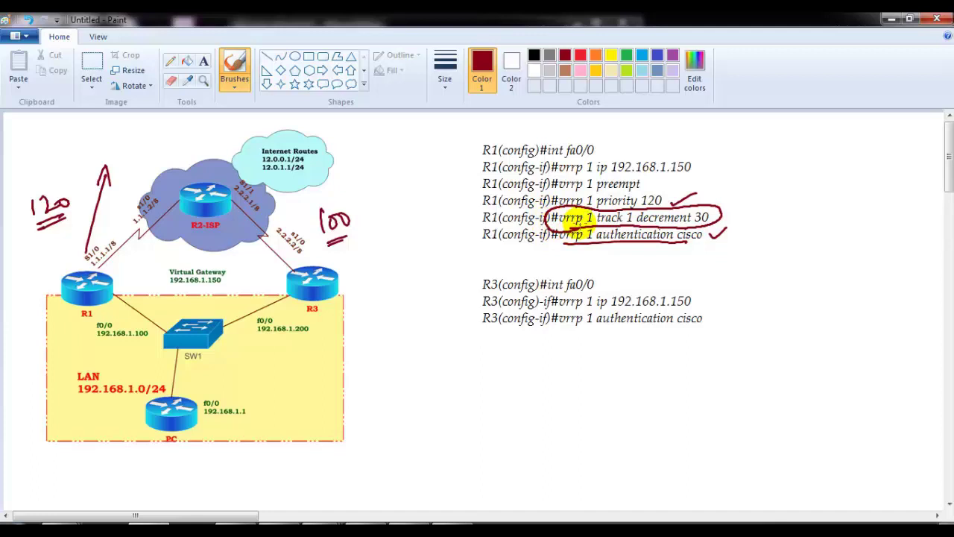
key("ctrl+z")
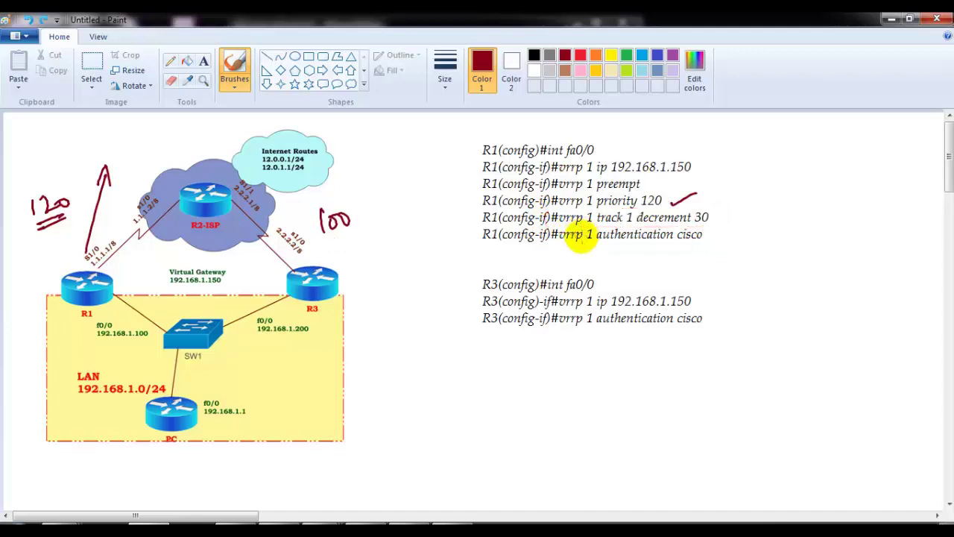
key("ctrl+z")
key("ctrl+z")
key("ctrl+z")
key("ctrl+z")
key("ctrl+z")
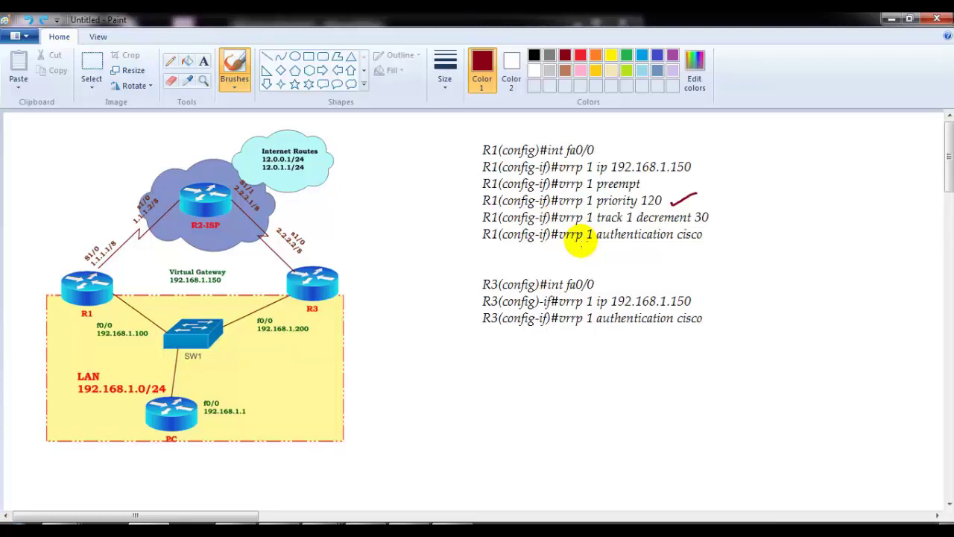
mouse_move(524, 377)
left_mouse_down()
mouse_move(524, 399)
mouse_move(596, 390)
mouse_move(628, 401)
left_mouse_up()
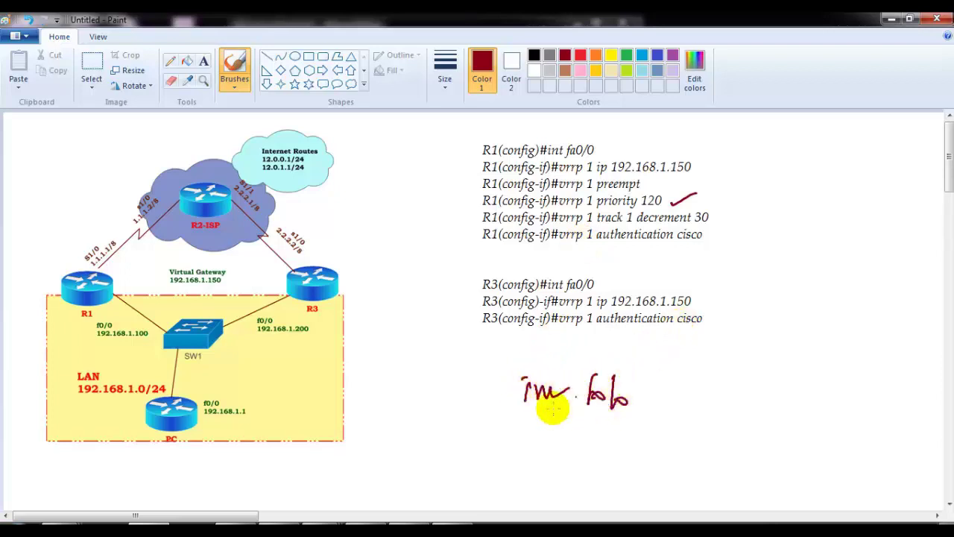
mouse_move(501, 416)
left_mouse_down()
mouse_move(535, 439)
mouse_move(547, 419)
mouse_move(578, 466)
left_mouse_up()
left_click_drag(613, 423, 618, 447)
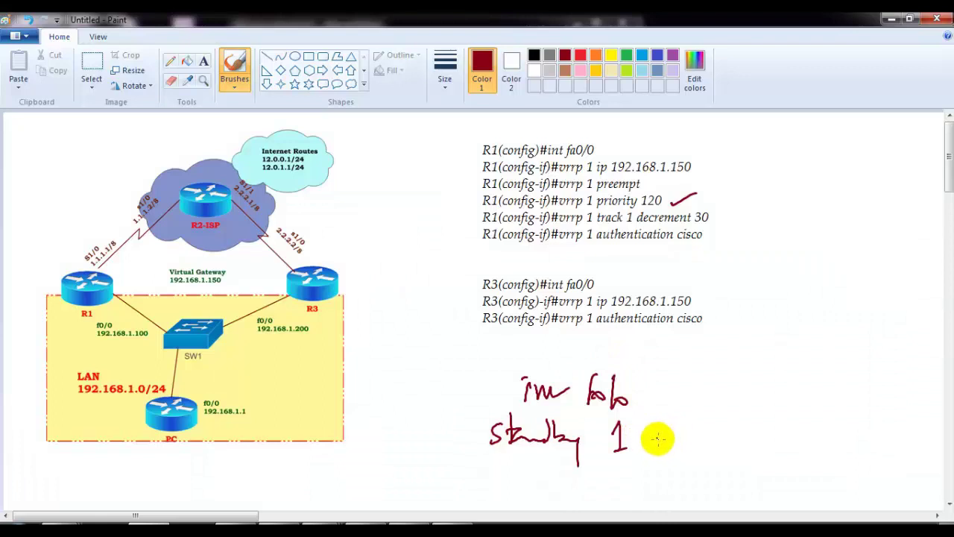
left_click_drag(654, 450, 665, 431)
mouse_move(674, 431)
left_mouse_down()
mouse_move(670, 448)
mouse_move(709, 430)
mouse_move(800, 438)
left_mouse_up()
mouse_move(127, 230)
left_mouse_down()
mouse_move(143, 247)
mouse_move(129, 252)
left_mouse_up()
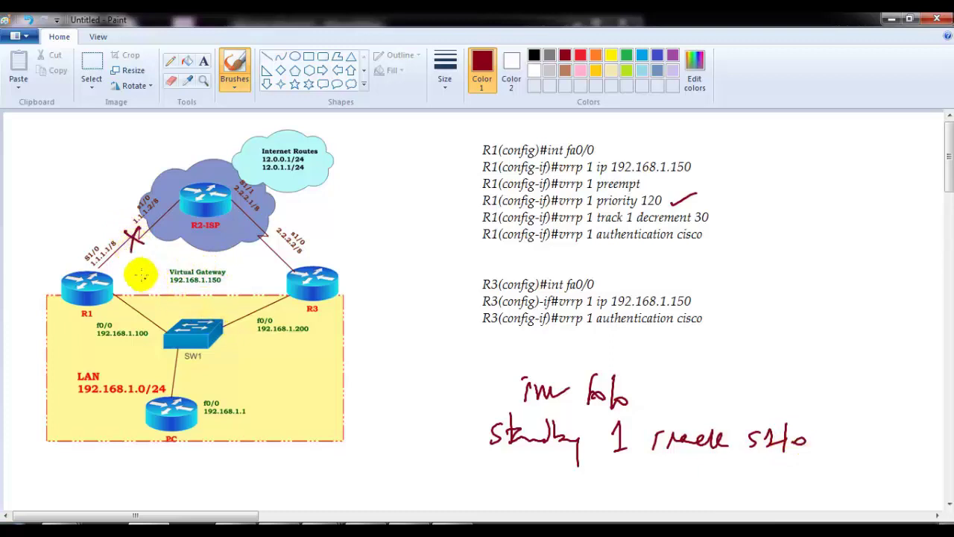
mouse_move(826, 430)
left_mouse_down()
mouse_move(852, 441)
mouse_move(833, 470)
mouse_move(859, 457)
left_mouse_up()
left_click_drag(828, 467, 858, 464)
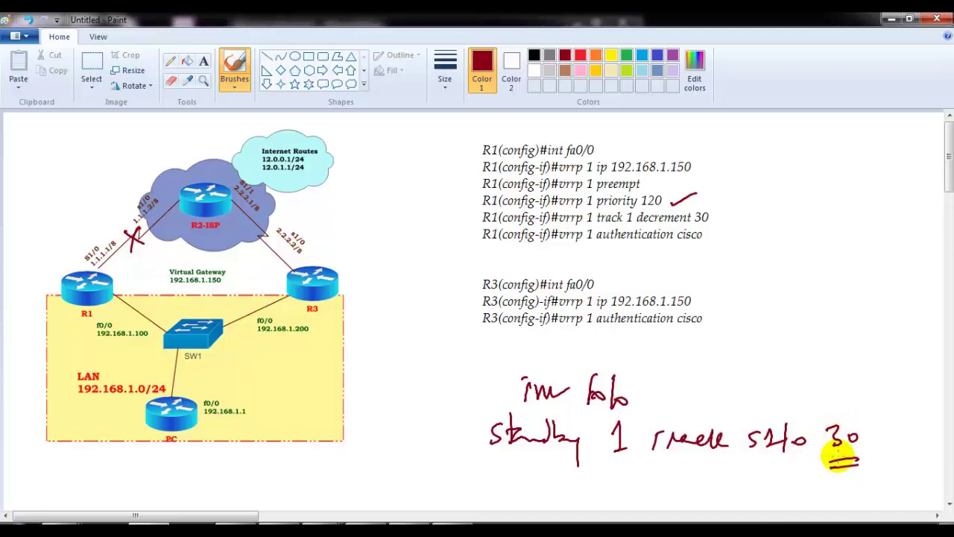
left_click_drag(393, 471, 464, 431)
left_click_drag(451, 431, 464, 441)
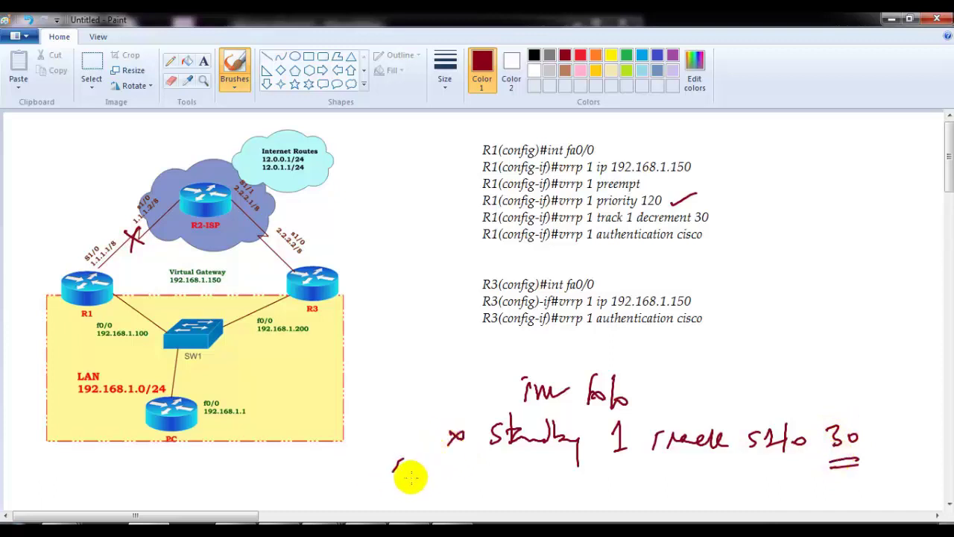
key("ctrl+z")
key("ctrl+z")
key("ctrl+z")
key("ctrl+z")
key("ctrl+z")
key("ctrl+z")
key("ctrl+z")
key("ctrl+z")
key("ctrl+z")
key("ctrl+z")
key("ctrl+z")
key("ctrl+z")
key("ctrl+z")
key("ctrl+z")
key("ctrl+z")
key("ctrl+z")
key("ctrl+z")
key("ctrl+z")
key("ctrl+z")
key("ctrl+z")
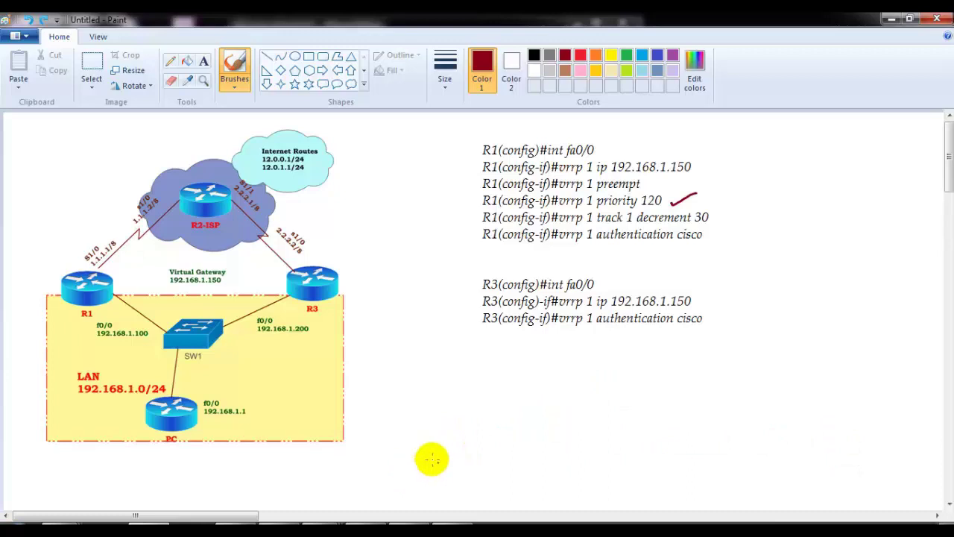
- Cross out the track 1 decrement 30 line, bracket R1's commands, and circle the 150 address
left_click_drag(711, 214, 747, 220)
left_click_drag(747, 210, 737, 220)
left_click_drag(544, 221, 704, 216)
mouse_move(483, 132)
left_mouse_down()
mouse_move(462, 224)
mouse_move(486, 246)
left_mouse_up()
mouse_move(612, 198)
left_mouse_down()
mouse_move(654, 179)
mouse_move(608, 201)
mouse_move(654, 179)
mouse_move(682, 179)
left_mouse_up()
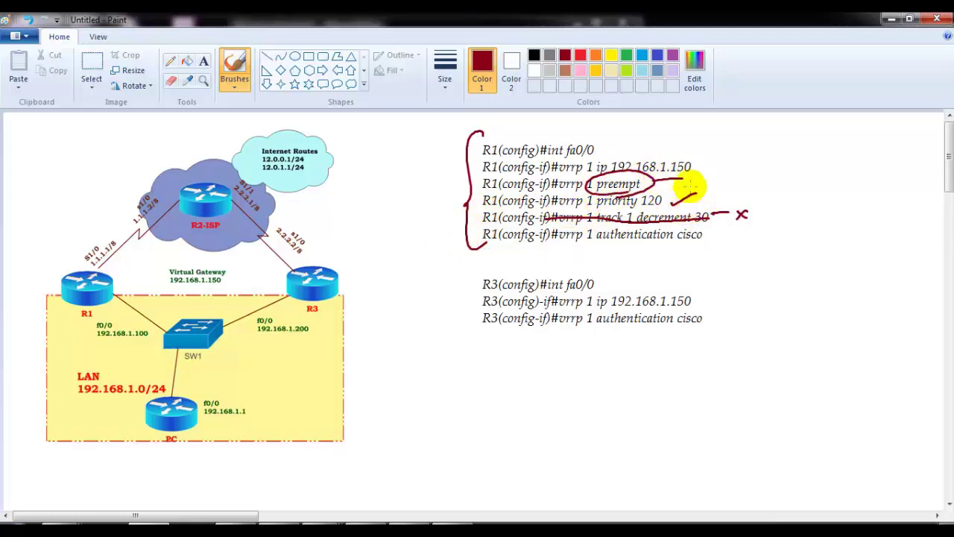
mouse_move(688, 149)
left_mouse_down()
mouse_move(691, 157)
mouse_move(746, 143)
mouse_move(742, 157)
left_mouse_up()
- In blue, circle R1's 192.168.1.100 and R3's 192.168.1.200 addresses, then undo the stray stroke
left_click(657, 55)
mouse_move(133, 313)
left_mouse_down()
mouse_move(112, 342)
mouse_move(146, 316)
left_mouse_up()
mouse_move(309, 307)
left_mouse_down()
mouse_move(316, 331)
mouse_move(264, 317)
left_mouse_up()
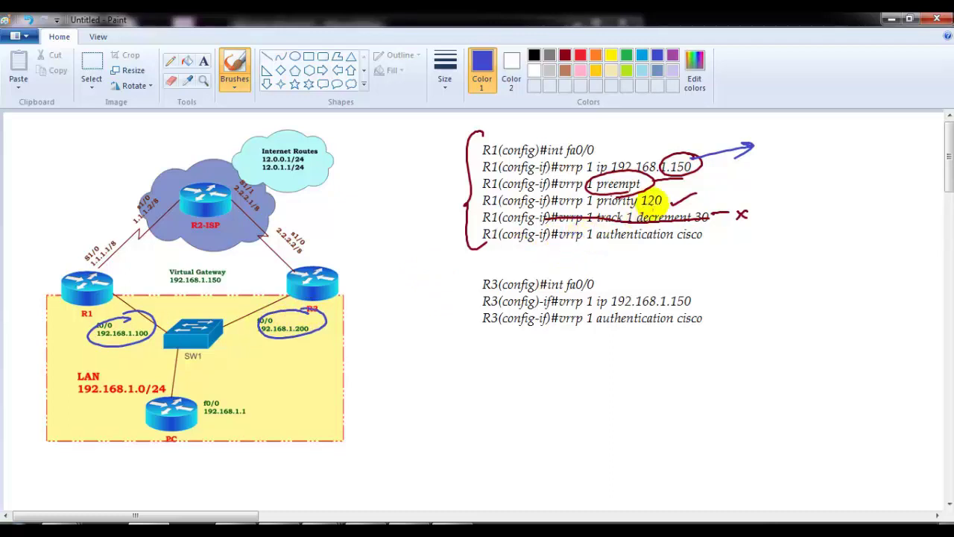
mouse_move(699, 172)
left_mouse_down()
mouse_move(721, 172)
mouse_move(712, 169)
left_mouse_up()
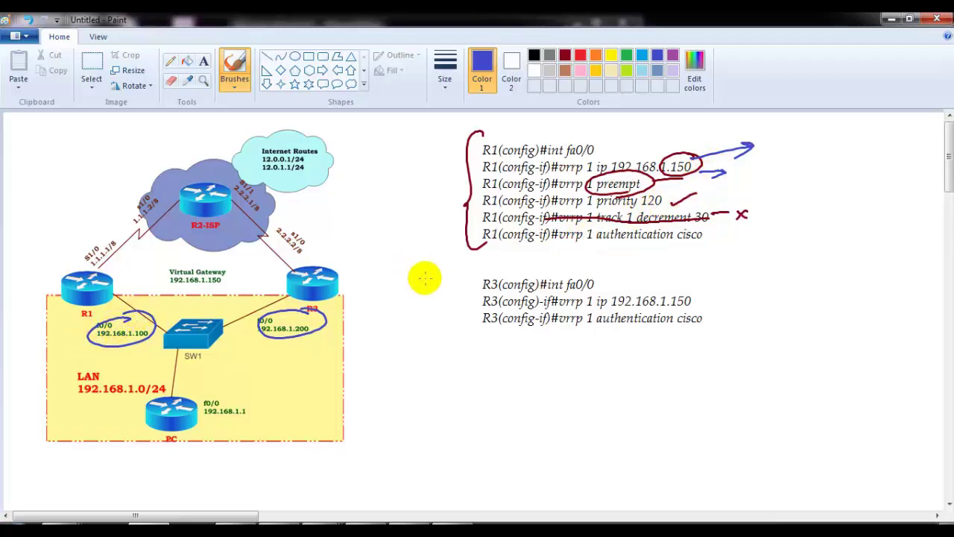
key("ctrl+z")
key("ctrl+z")
key("ctrl+z")
key("ctrl+z")
key("ctrl+z")
key("ctrl+z")
key("ctrl+z")
key("ctrl+z")
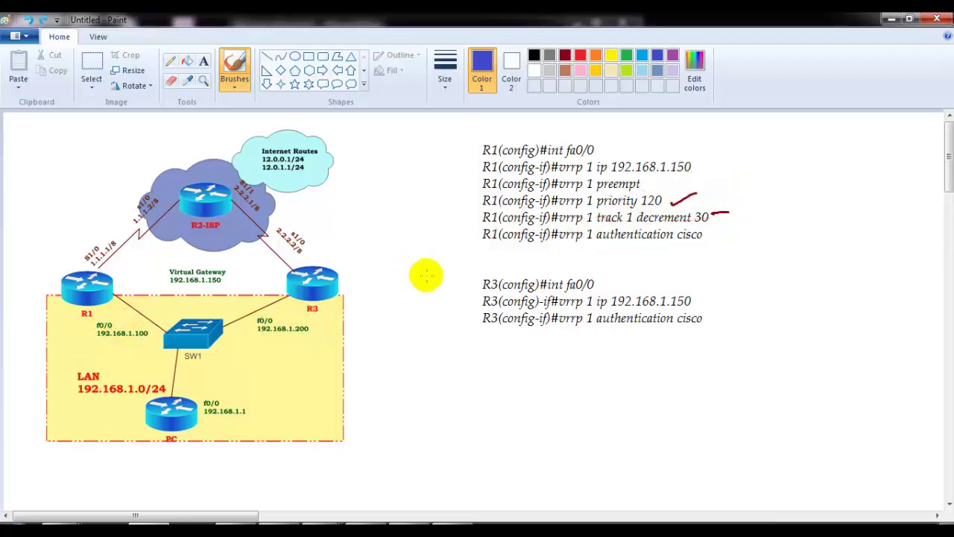
- Brace R3's commands, tick R1's vrrp ip and R3's authentication lines, and X R1's authentication line
mouse_move(471, 266)
left_mouse_down()
mouse_move(466, 314)
mouse_move(484, 329)
left_mouse_up()
left_click_drag(697, 160, 726, 148)
left_click_drag(710, 320, 734, 306)
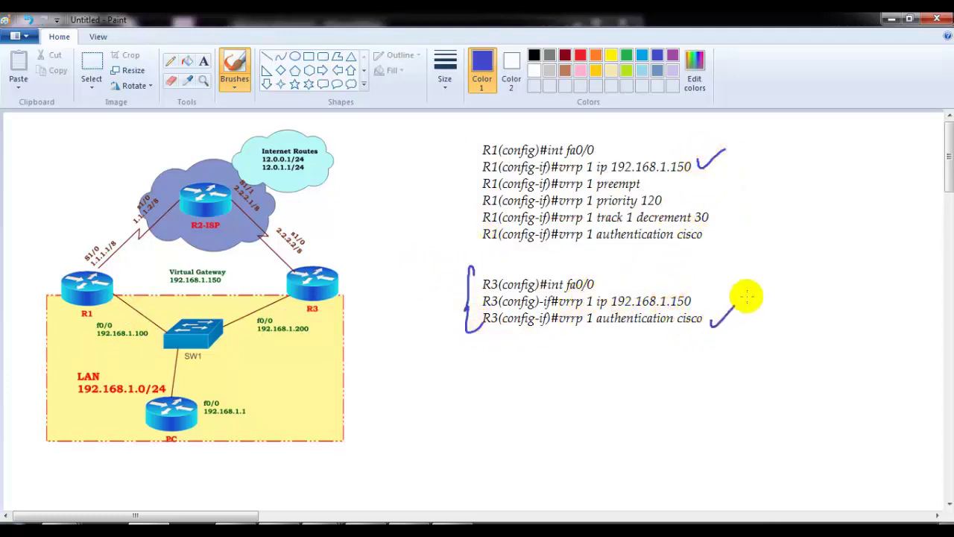
left_click_drag(713, 230, 721, 238)
left_click_drag(721, 230, 713, 238)
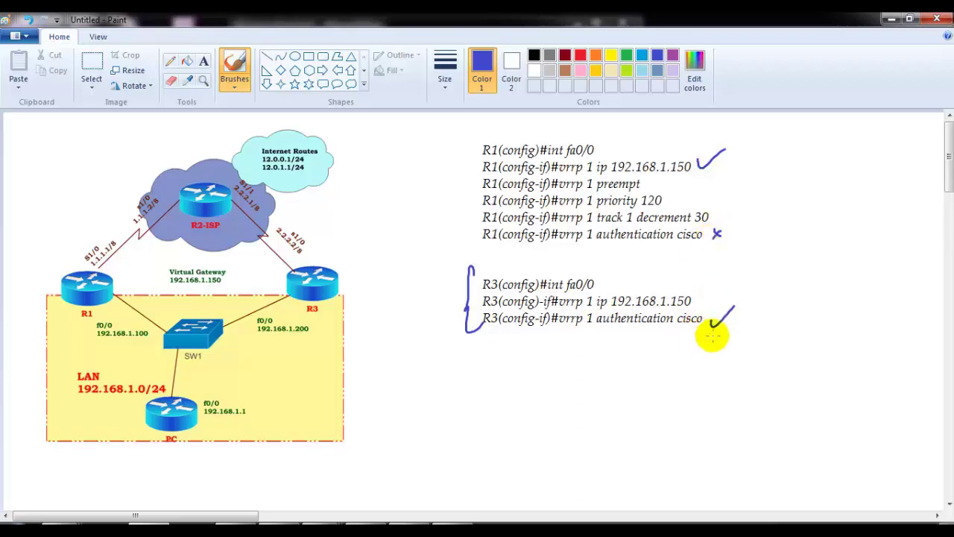
key("alt+Tab")
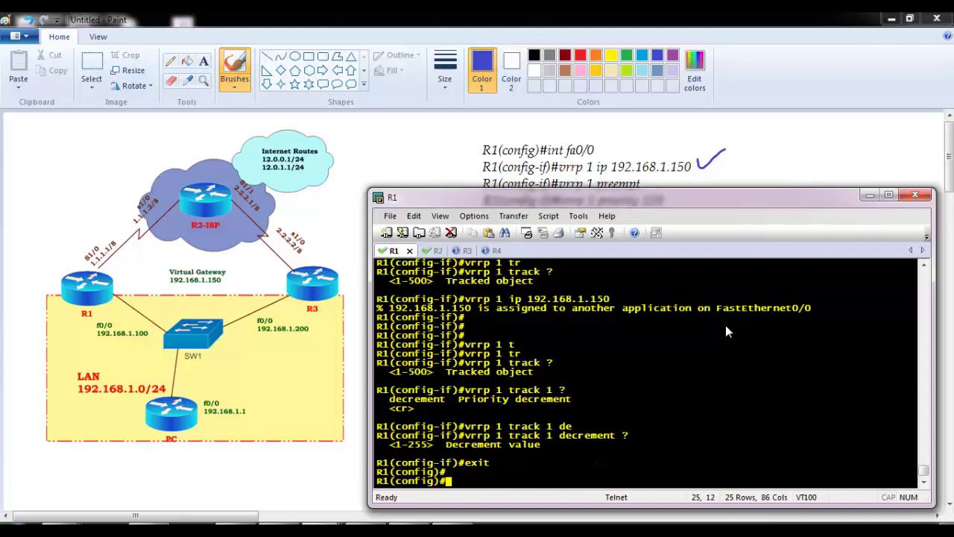
- On R1, exit configuration mode and show f0/0's running config with its standby lines
key("Return")
key("Return")
type("end")
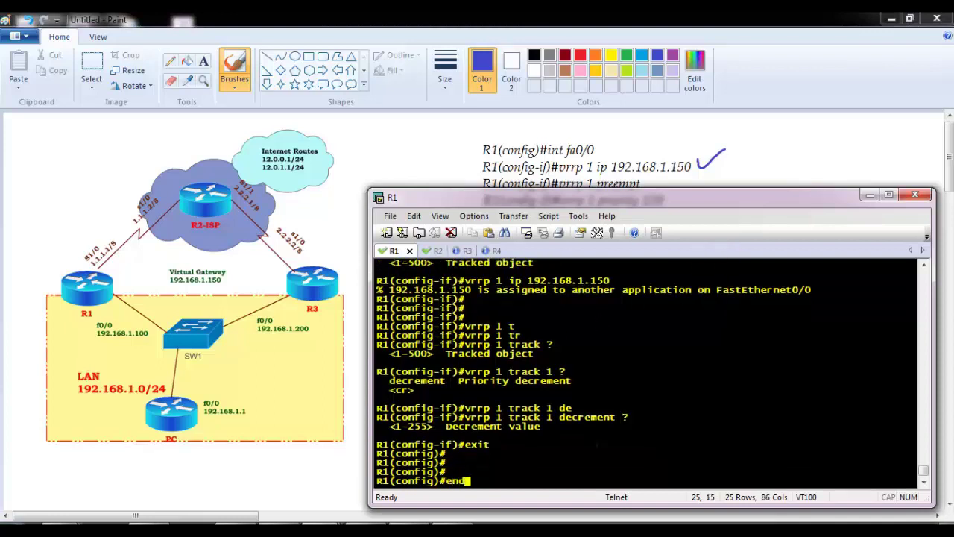
key("Return")
type("sh run int f")
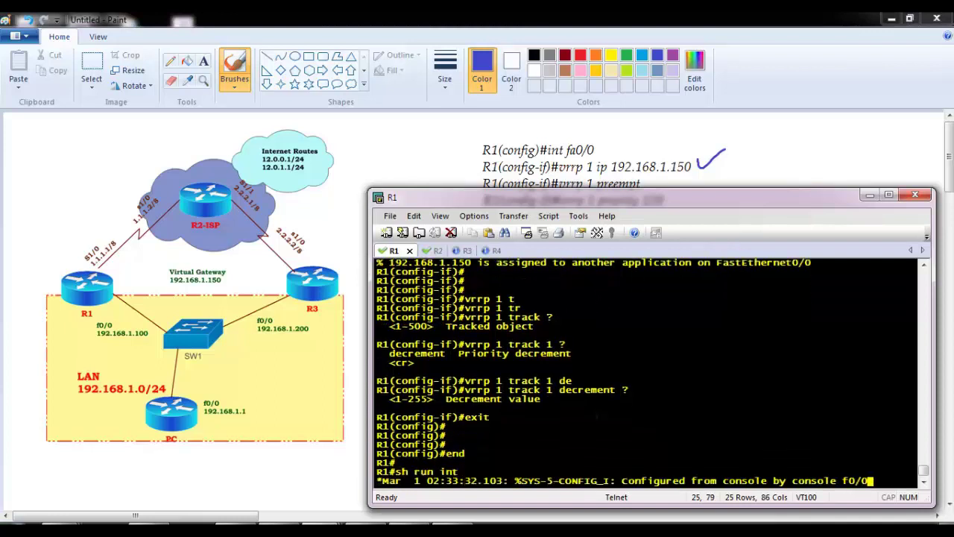
type("0/0")
key("Return")
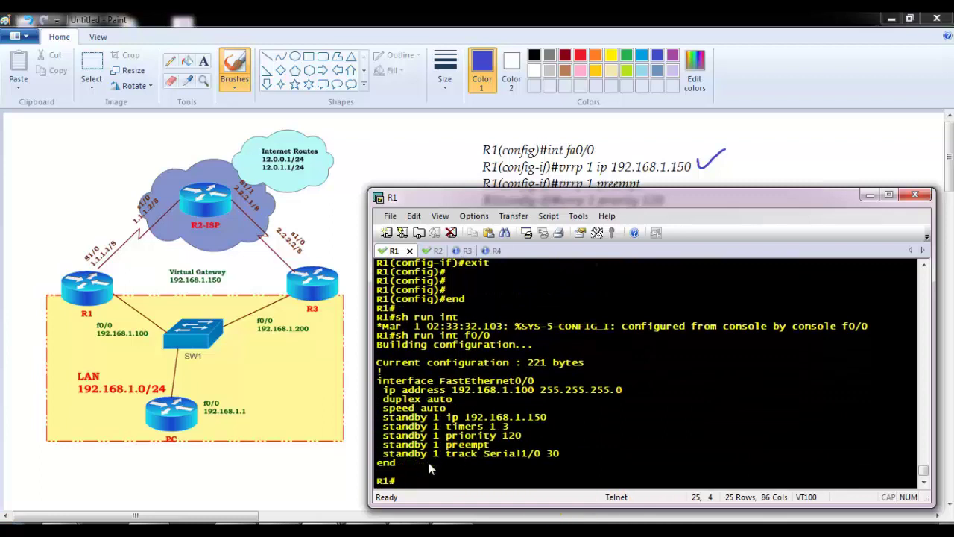
left_click_drag(386, 415, 552, 465)
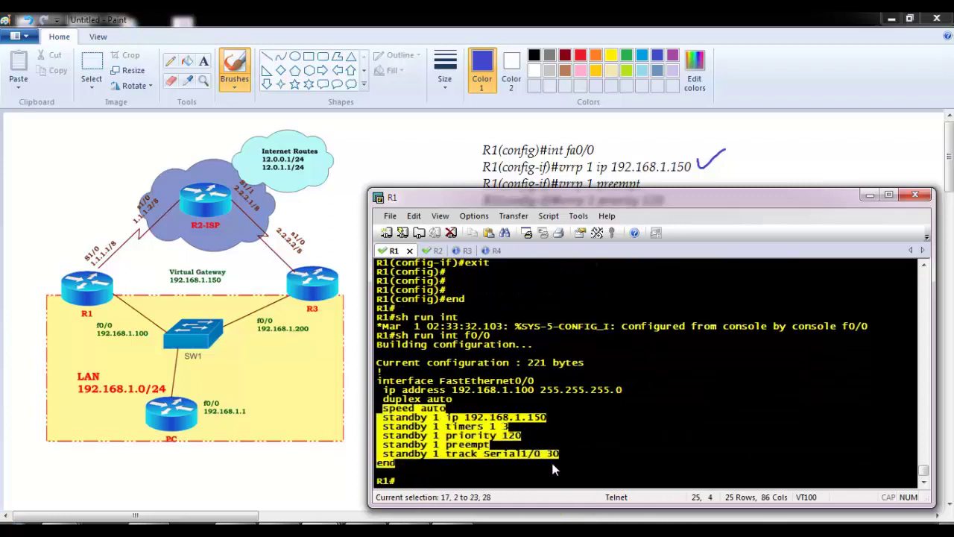
- Remove standby group 1 from R1's f0/0 and confirm only address, duplex and speed remain
key("Return")
key("Return")
type("con t")
key("Return")
key("Return")
type("conf t")
key("Return")
key("Return")
type("int ")
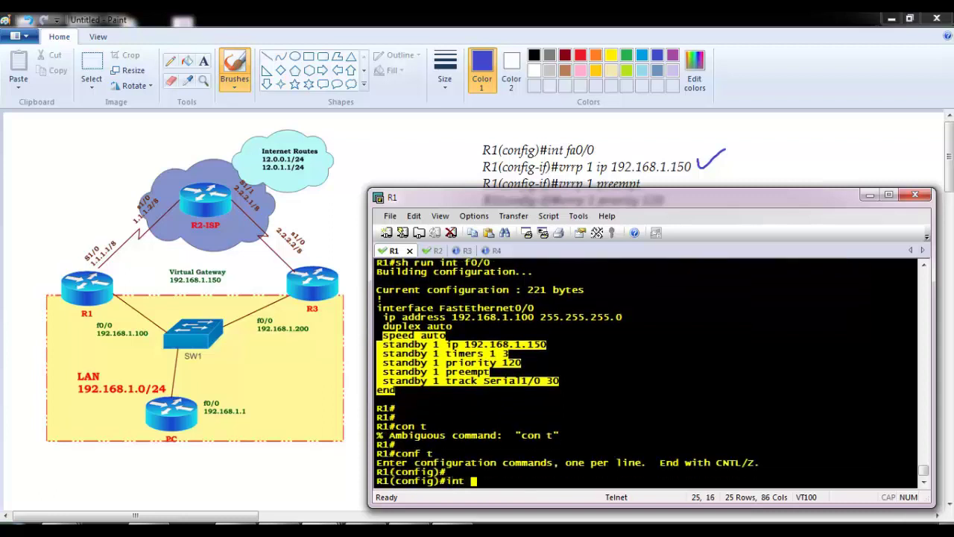
type("f0/0")
key("Return")
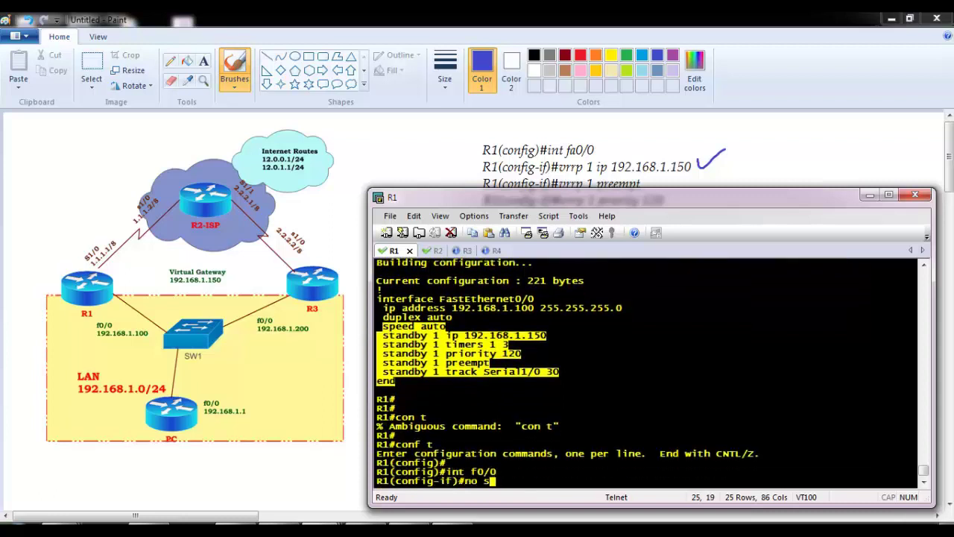
type("no stan")
key("Tab")
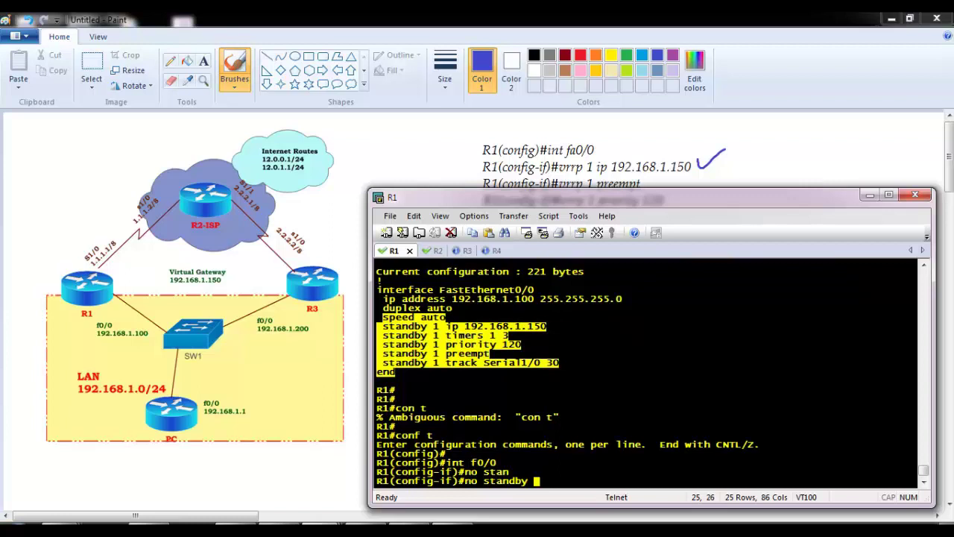
type("1")
key("Return")
key("Return")
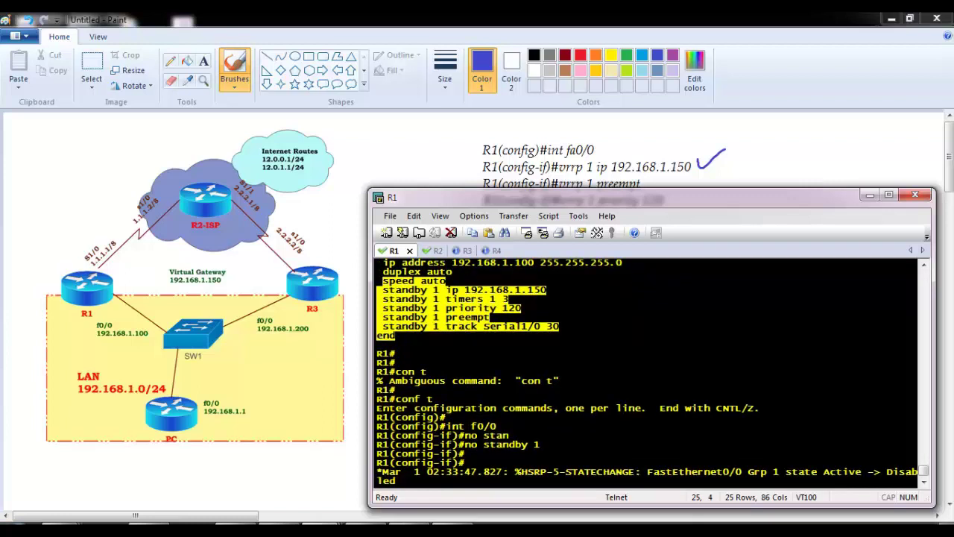
type("do sh run int f0/")
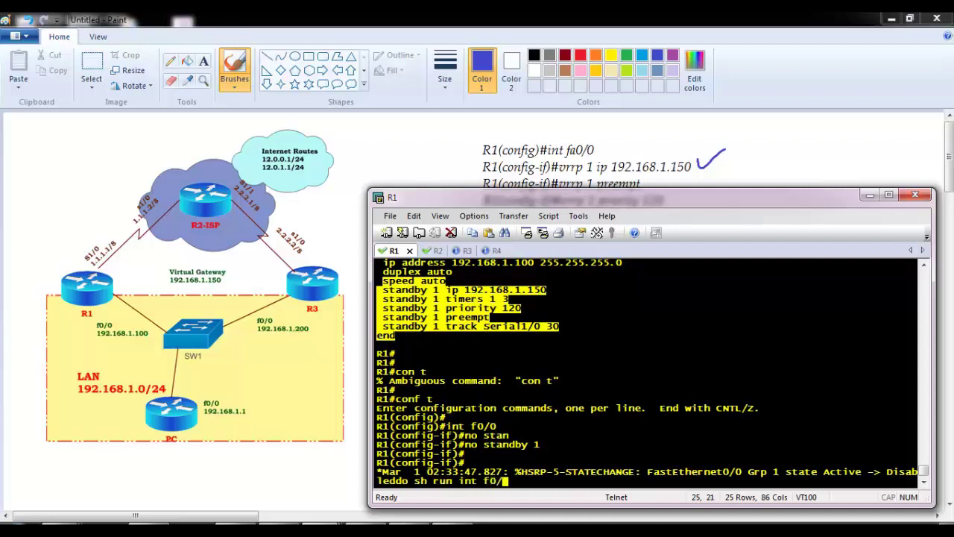
type("0")
key("Return")
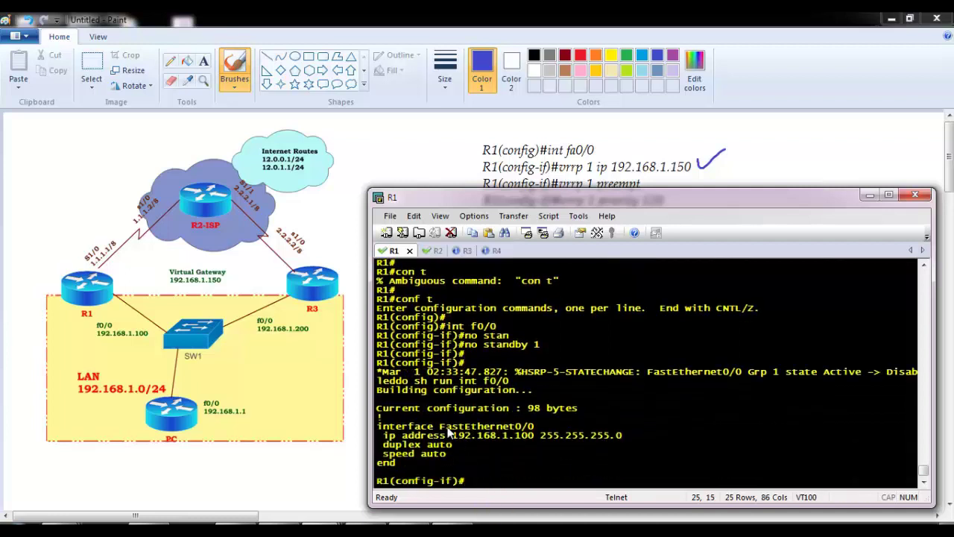
left_click_drag(447, 431, 503, 451)
- On R3, enter f0/0 configuration and run no standby 1, then return to R1's session
left_click(465, 251)
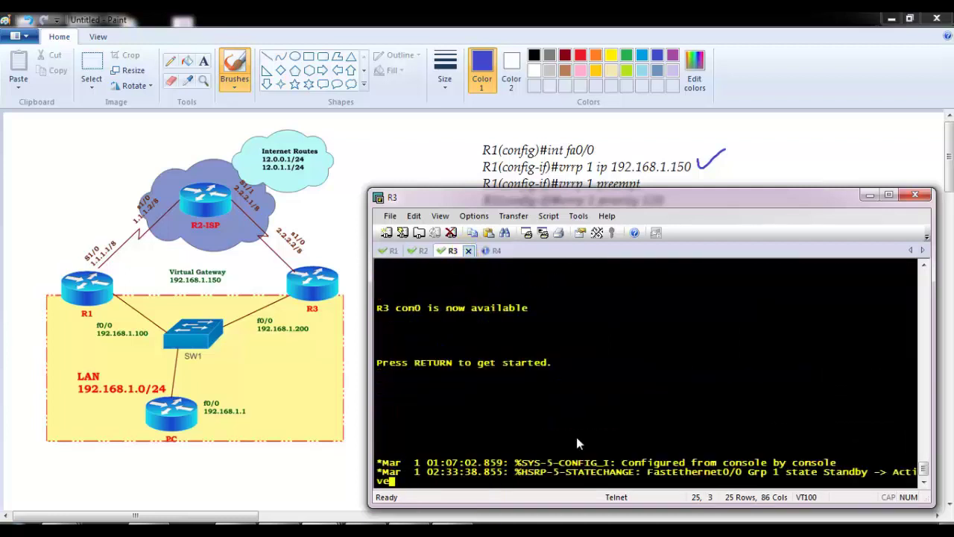
key("Return")
key("Return")
type("en")
key("Tab")
key("Return")
key("Return")
type("conf")
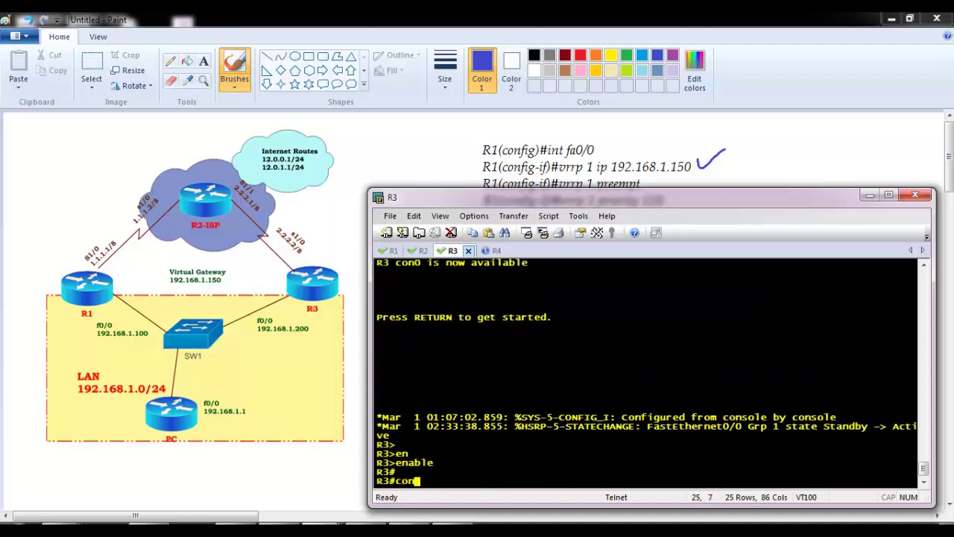
key("Return")
type("t")
key("Return")
type("int f0/0")
key("Return")
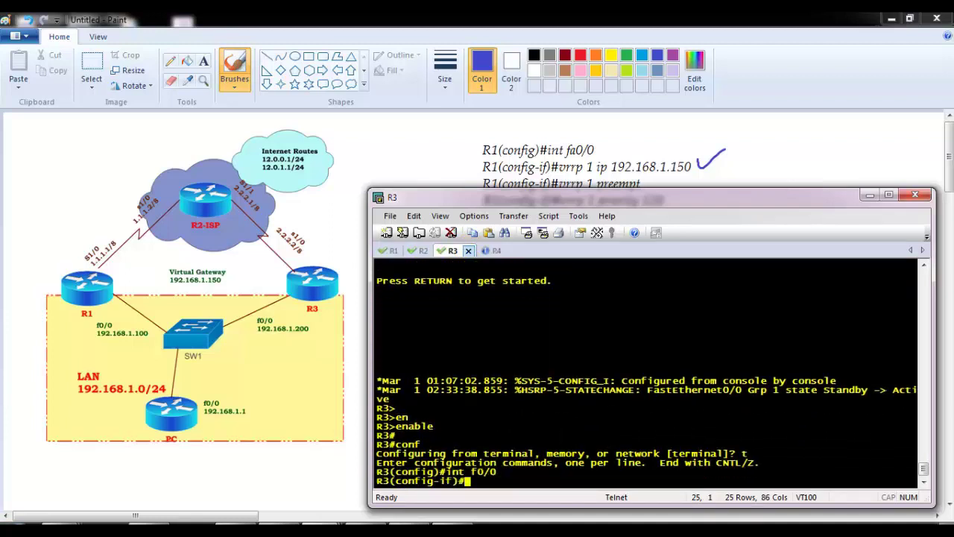
type("no stan")
key("Return")
type("no standby 1")
key("Return")
key("Return")
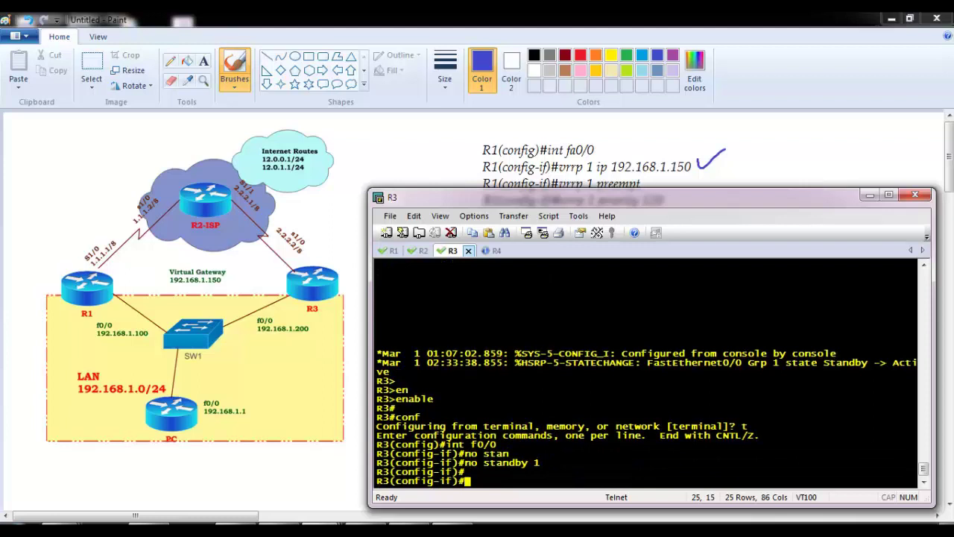
left_click(389, 252)
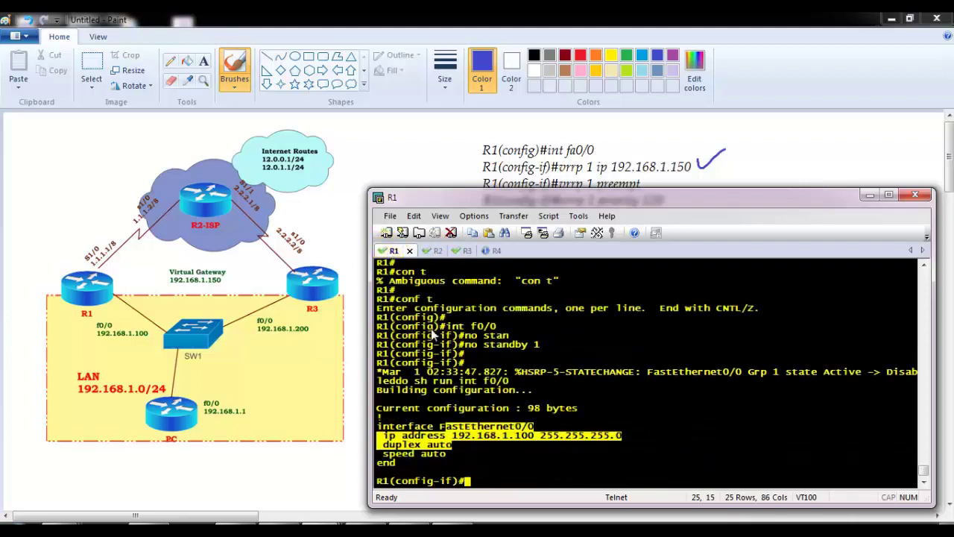
key("Return")
key("Return")
key("Return")
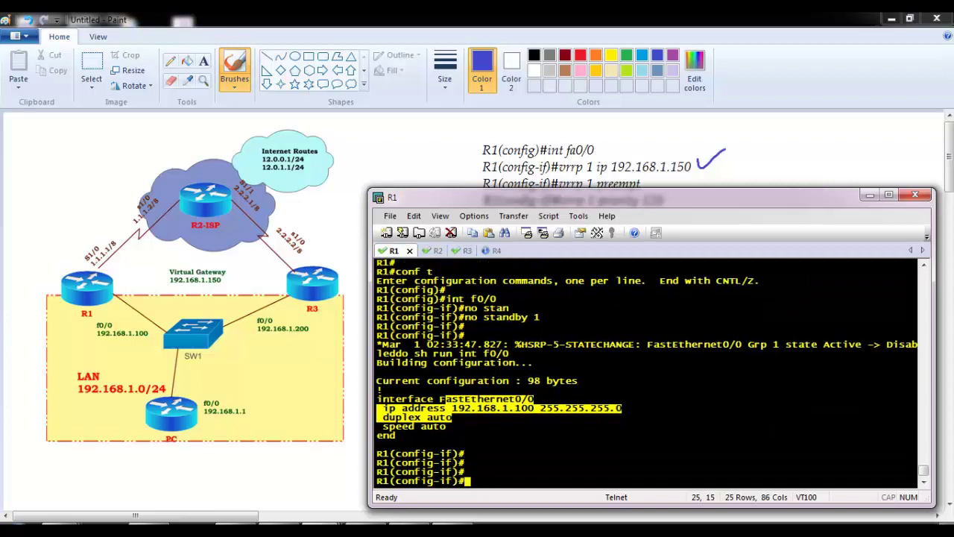
- Configure vrrp 1 ip 192.168.1.150 on R1's Fa0/0 and watch it reach Master
type("vr")
key("Tab")
type("?")
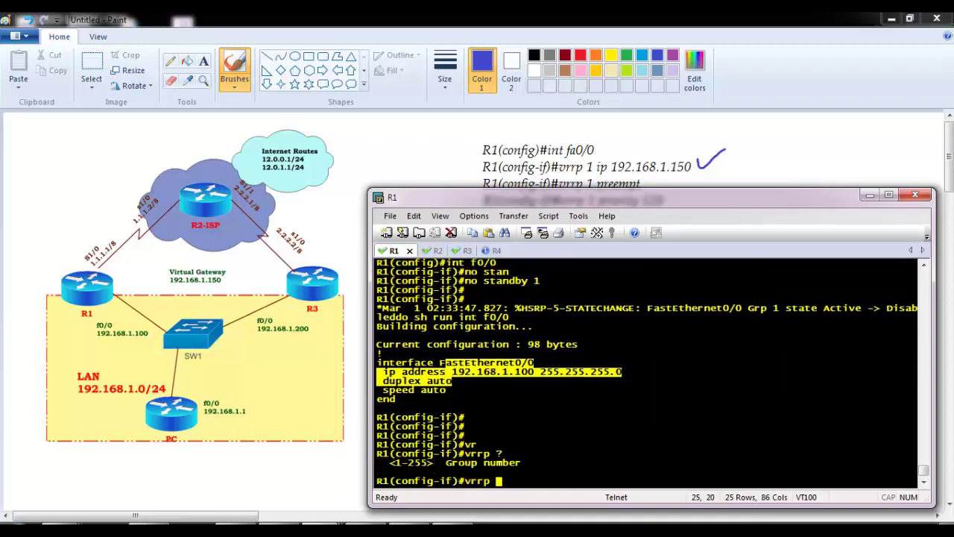
type("?")
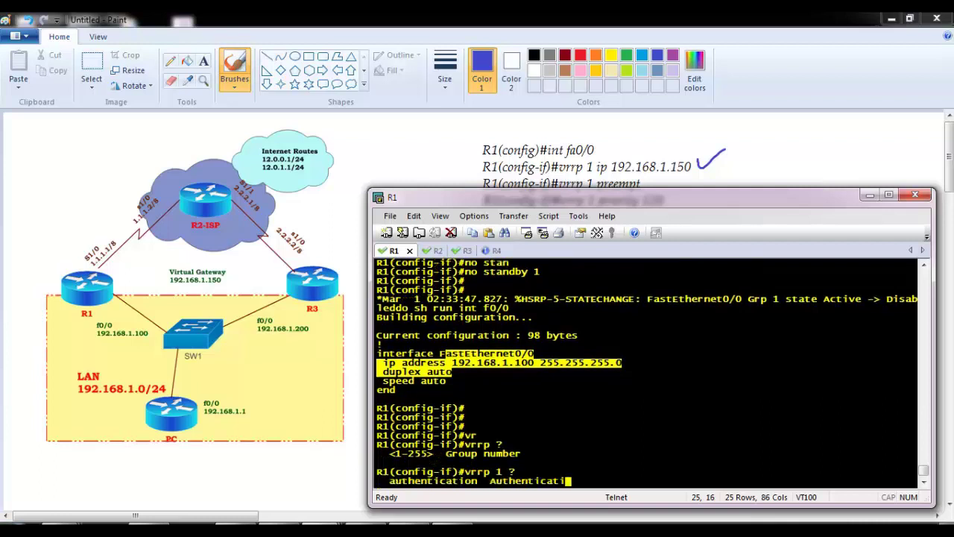
type("ip ")
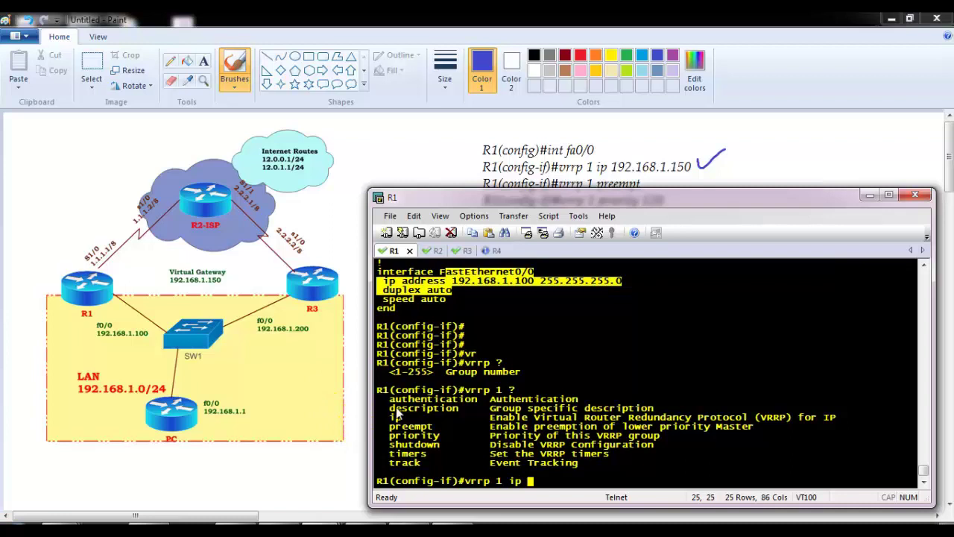
type("192.168.1.150")
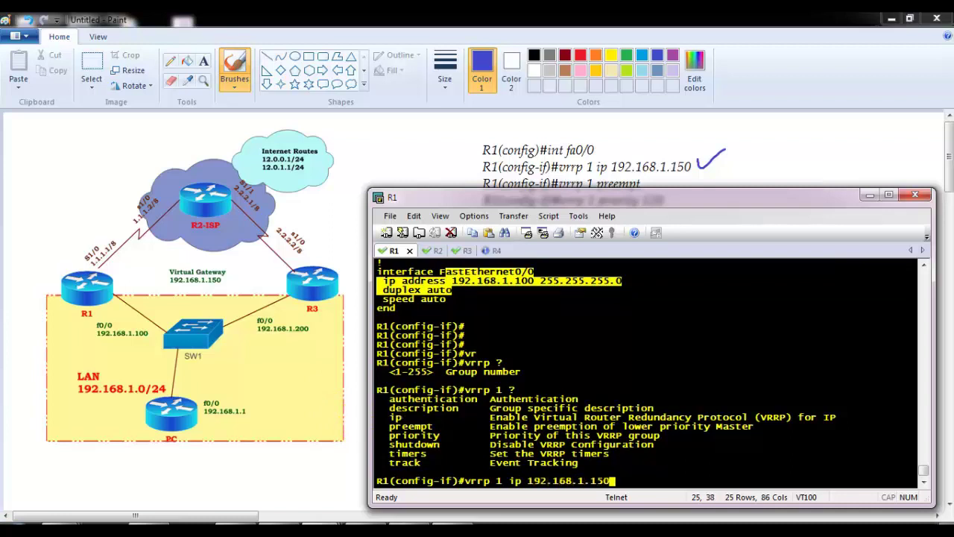
key("Return")
key("Return")
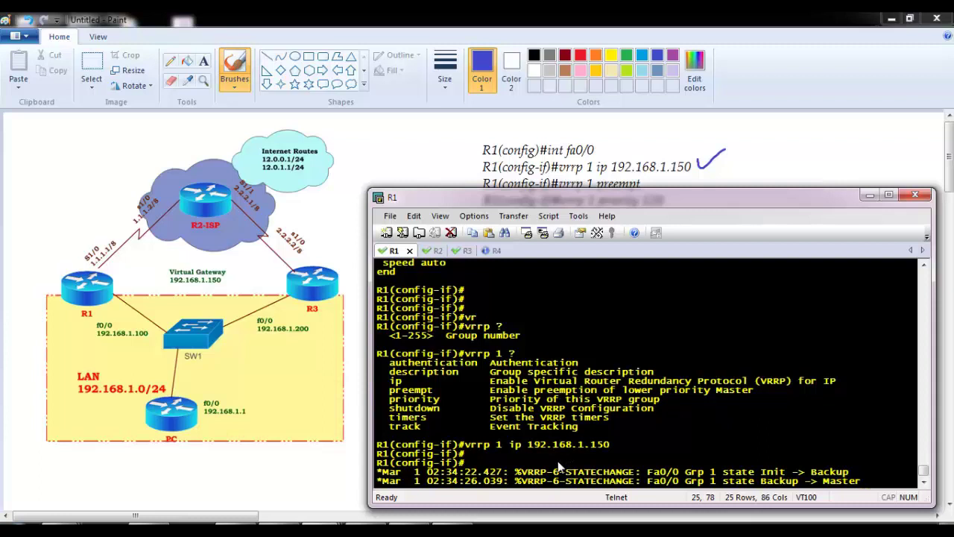
key("Return")
key("Return")
key("Return")
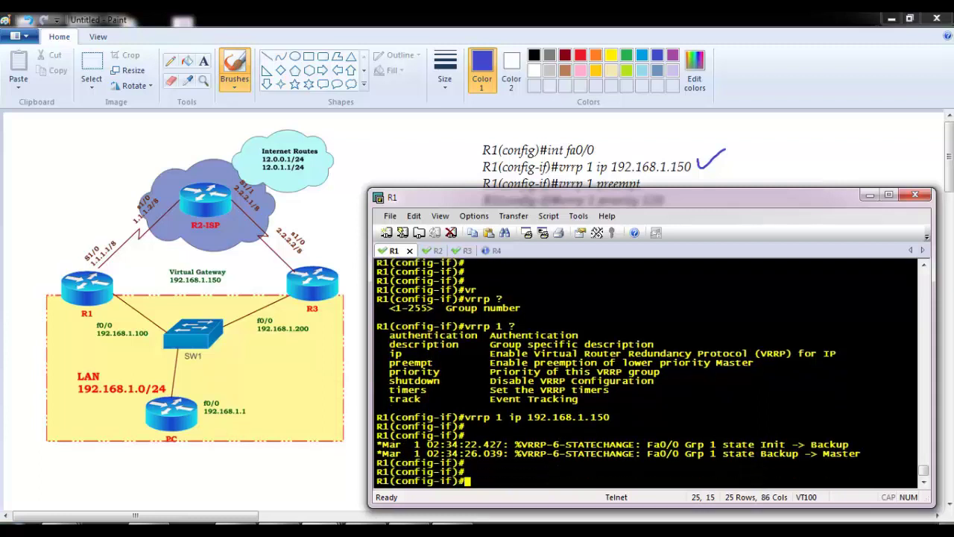
- Recall the VRRP command to review the vrrp 1 help options, dismissing the USB notification
key("Up")
key("BackSpace")
key("BackSpace")
key("BackSpace")
key("BackSpace")
key("BackSpace")
key("BackSpace")
key("BackSpace")
key("BackSpace")
key("BackSpace")
key("BackSpace")
key("BackSpace")
key("BackSpace")
key("BackSpace")
key("BackSpace")
key("BackSpace")
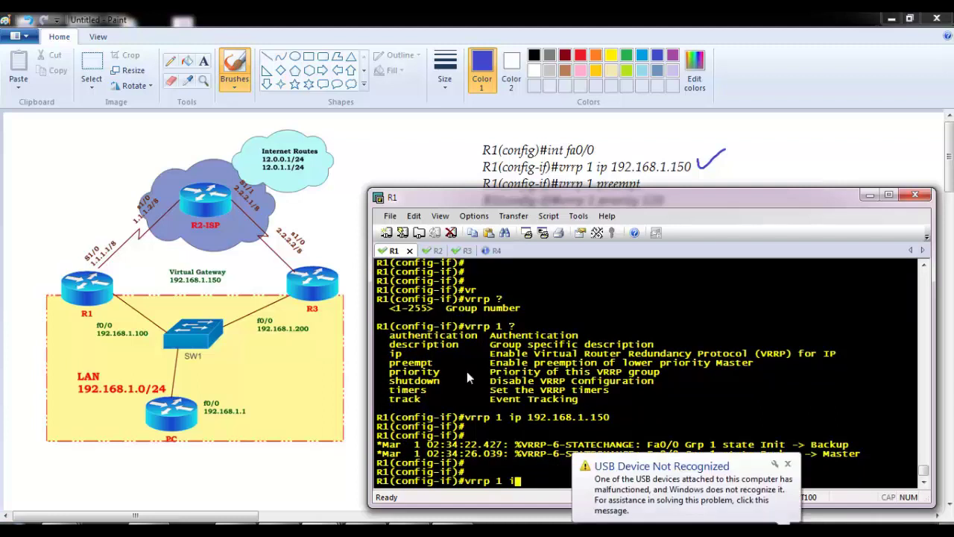
left_click_drag(391, 363, 493, 363)
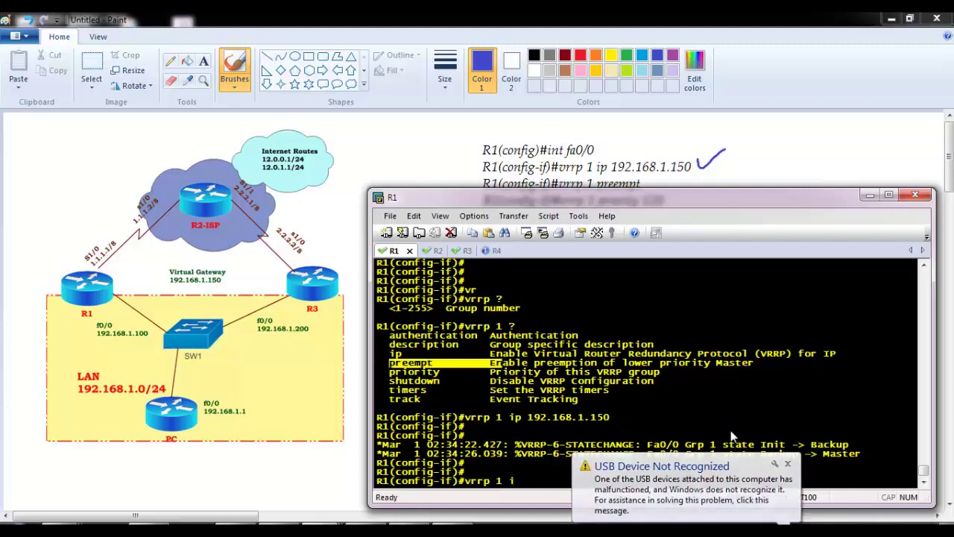
left_click(787, 464)
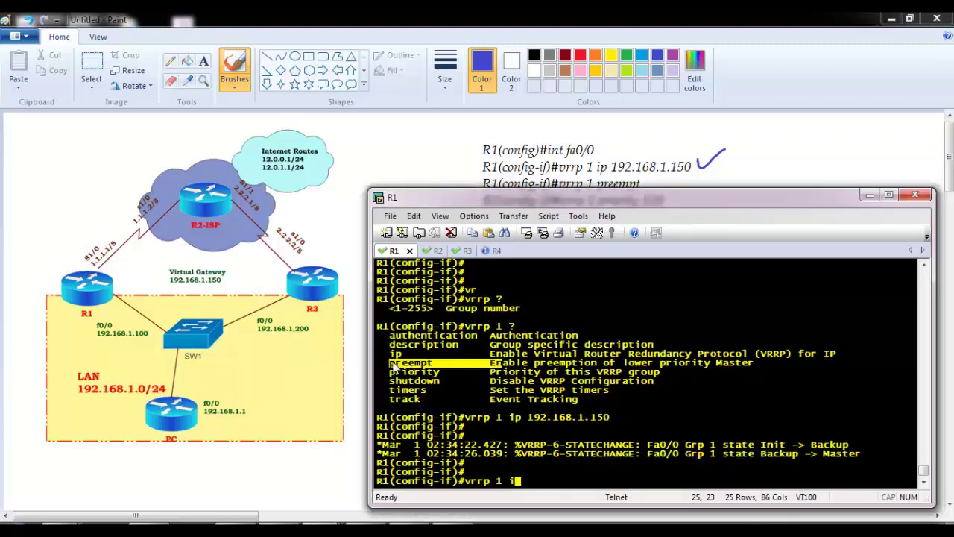
left_click_drag(390, 363, 535, 371)
- Apply vrrp 1 priority 120 on R1's Fa0/0
key("BackSpace")
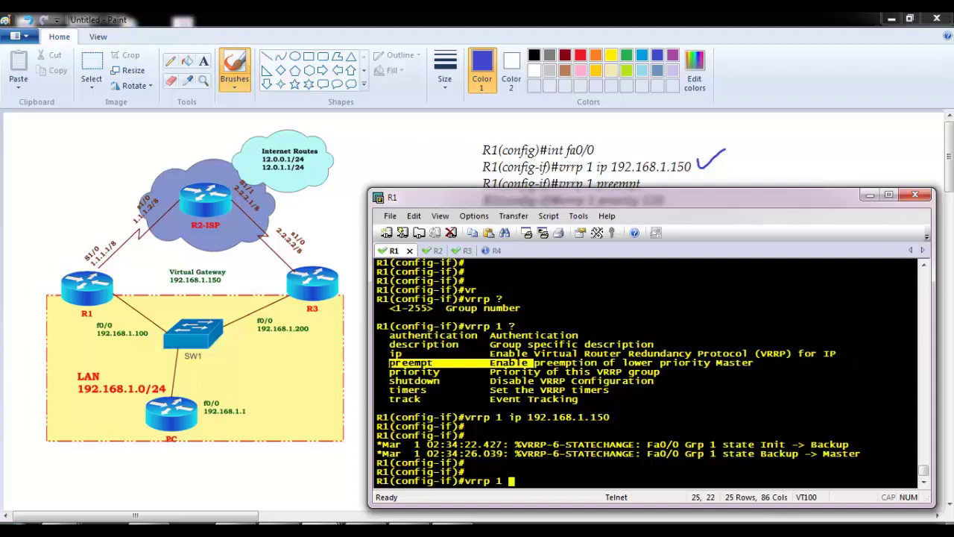
type("pr")
key("Tab")
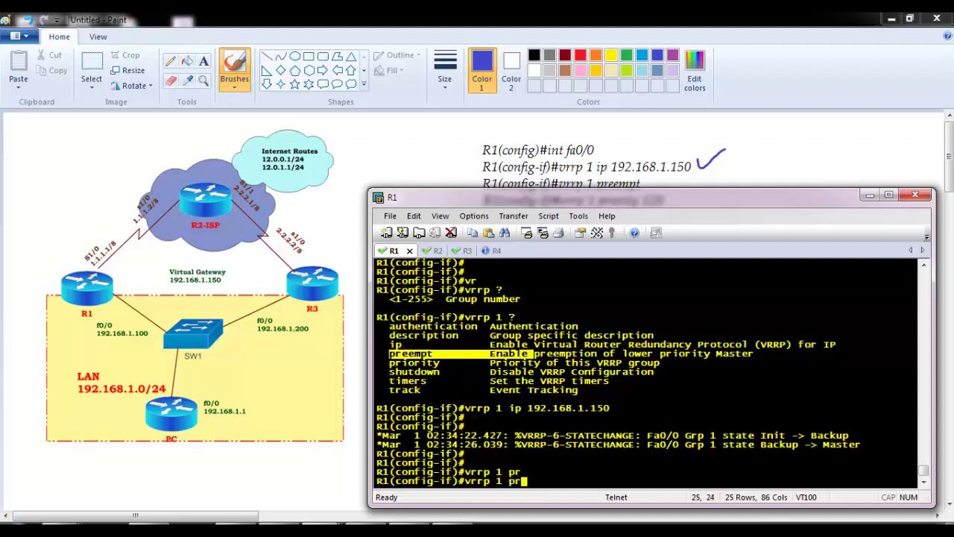
type("i")
key("Tab")
type("?")
type("120")
key("Return")
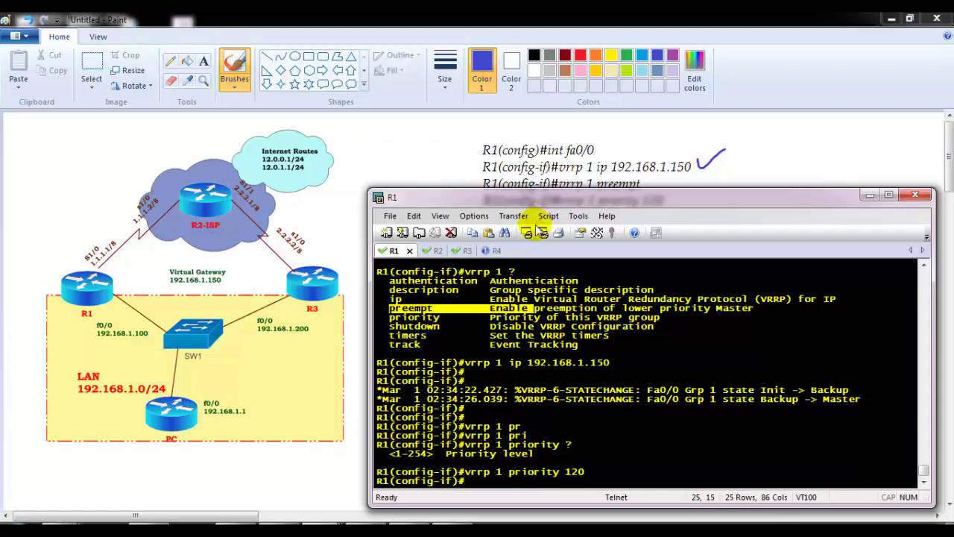
- Review R1's command history with do sh his, then switch to R3's session
mouse_move(647, 197)
left_mouse_down()
mouse_move(628, 278)
mouse_move(635, 225)
left_mouse_up()
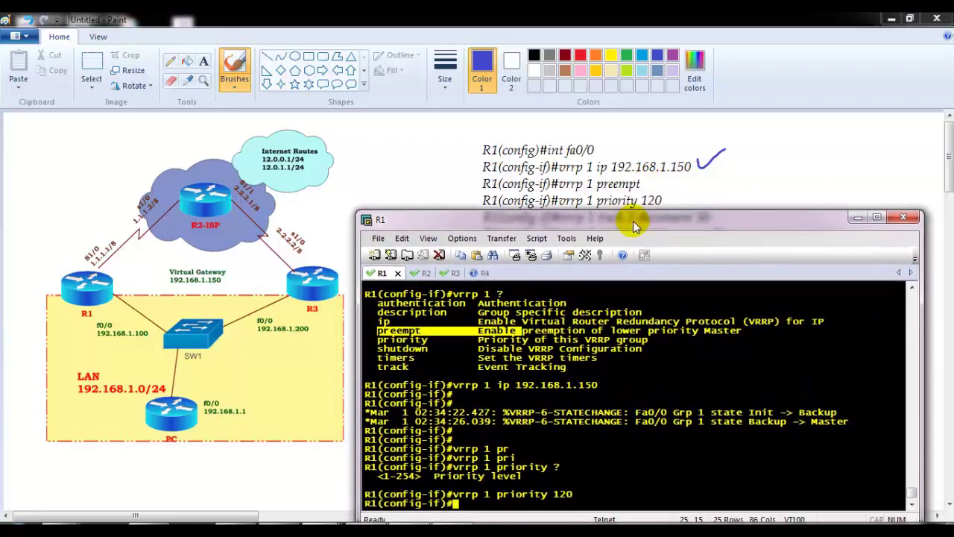
type("do sh his")
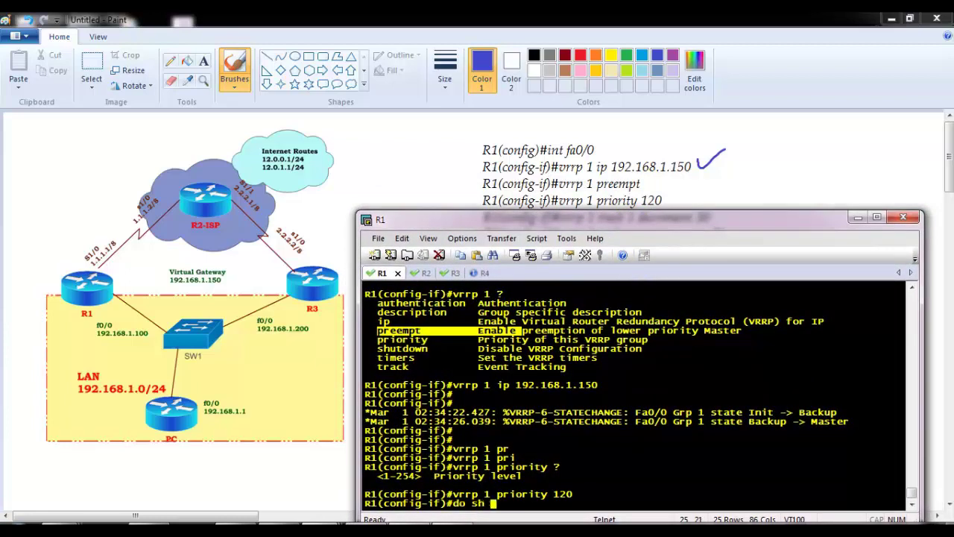
key("Return")
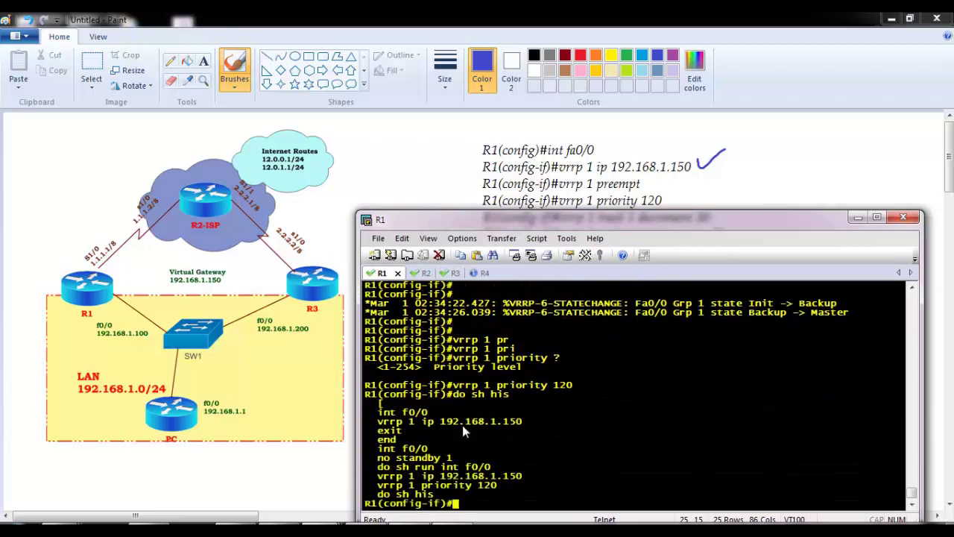
left_click_drag(384, 483, 531, 474)
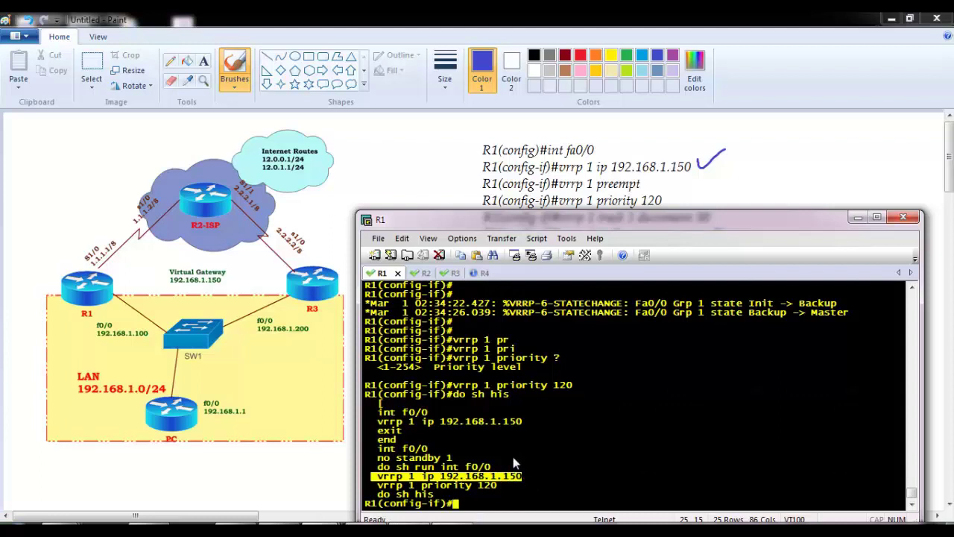
left_click(450, 273)
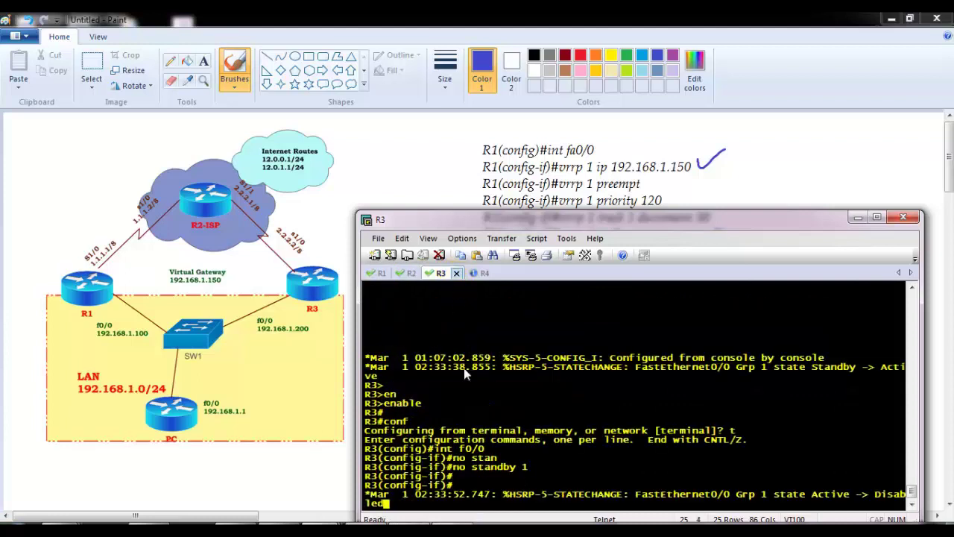
- On R3's int f0/0, enter vrrp 1 ip 192.168.1.150 and confirm the Init to Backup transition
key("Return")
key("Return")
type("int f0/0")
key("Return")
type("stn")
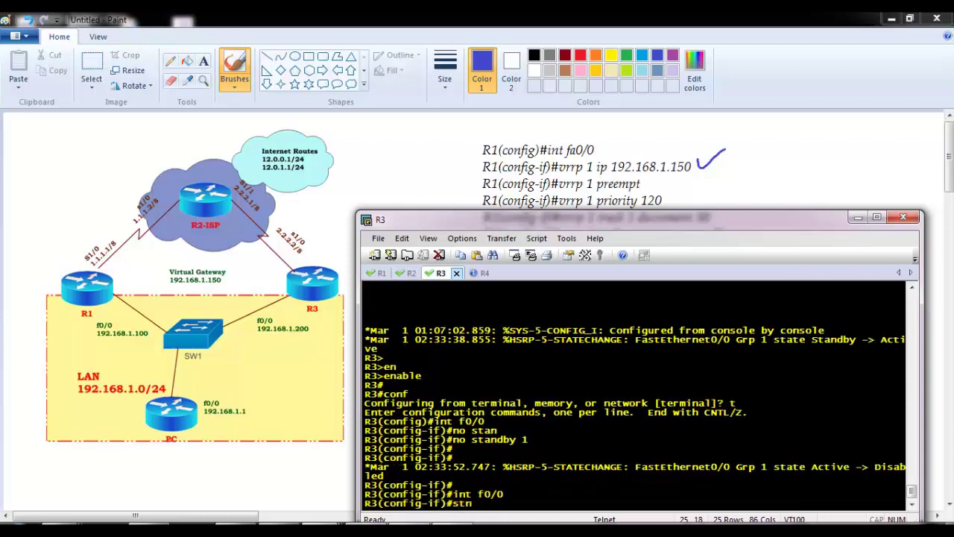
key("BackSpace")
type("vr")
key("Tab")
type("1 ?o")
type("ip ")
type("192.16")
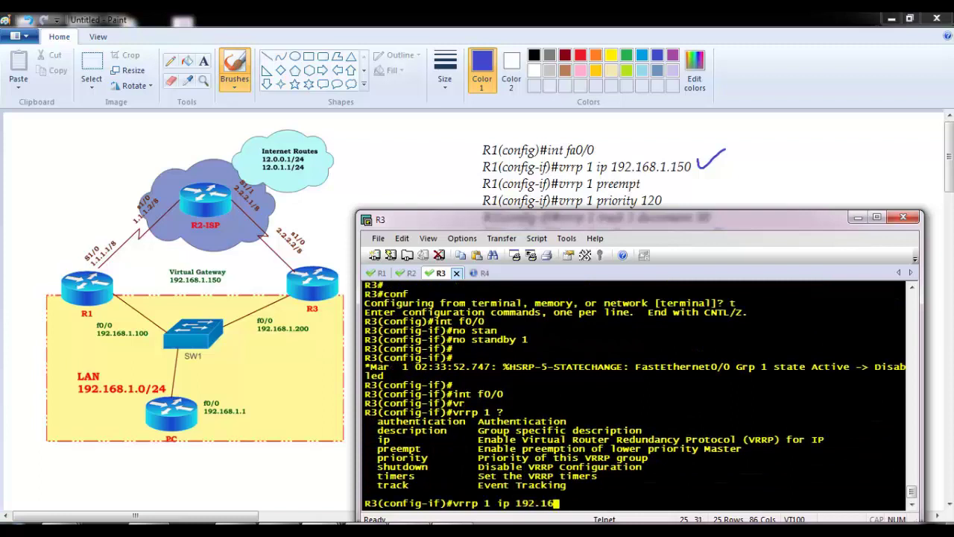
type("8.1.150")
key("Return")
key("Return")
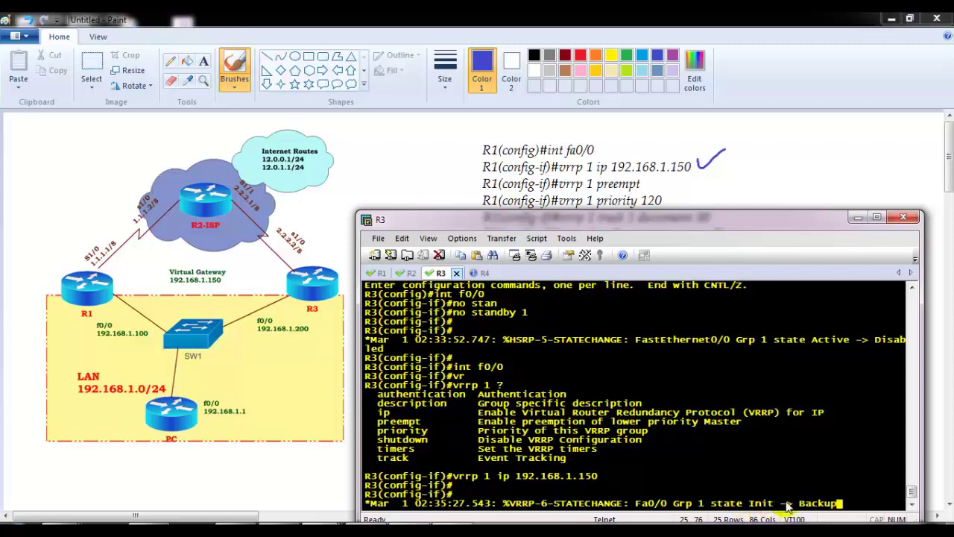
left_click_drag(760, 503, 842, 509)
- On R1, leave configuration mode and run 'show vrrp'
left_click(378, 273)
key("Return")
key("Return")
type("end")
key("Return")
key("Return")
type("sh vr")
key("Tab")
key("Return")
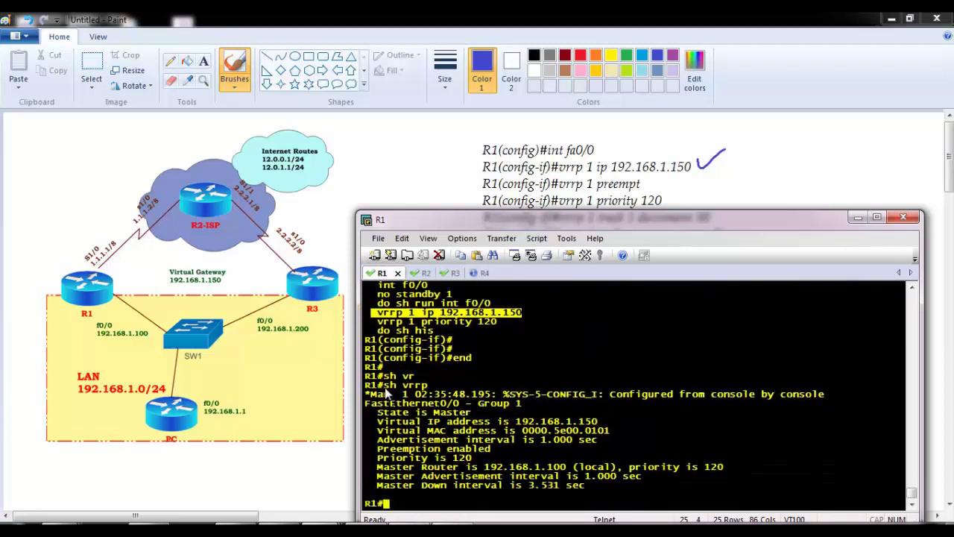
- Highlight the Fa0/0 Group 1 heading, Master state, virtual IP/MAC and preemption enabled
left_click_drag(383, 386, 448, 391)
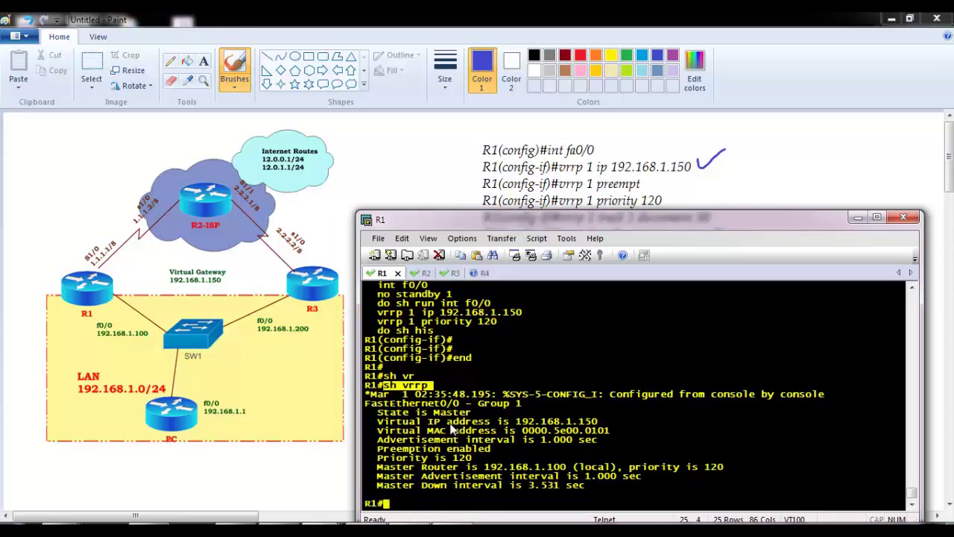
left_click_drag(407, 403, 520, 406)
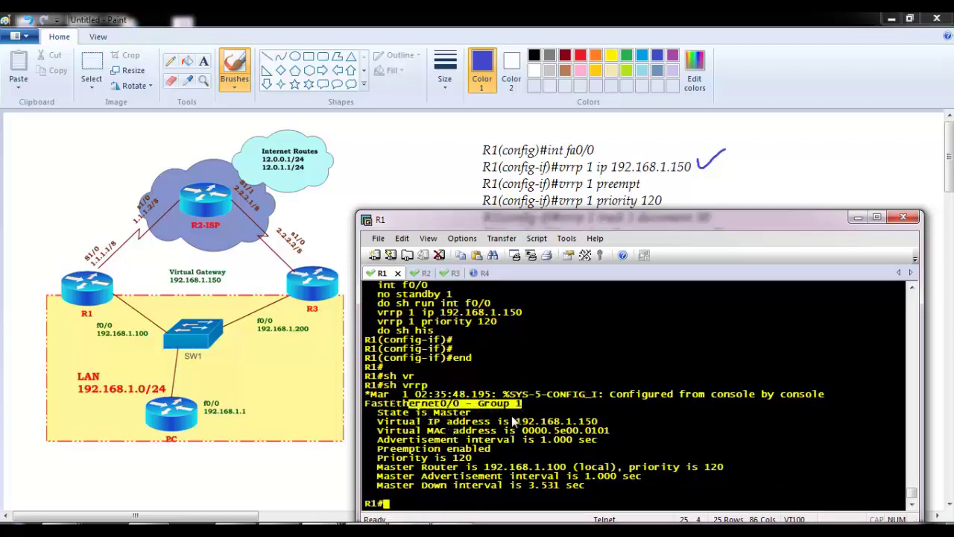
left_click_drag(392, 412, 470, 421)
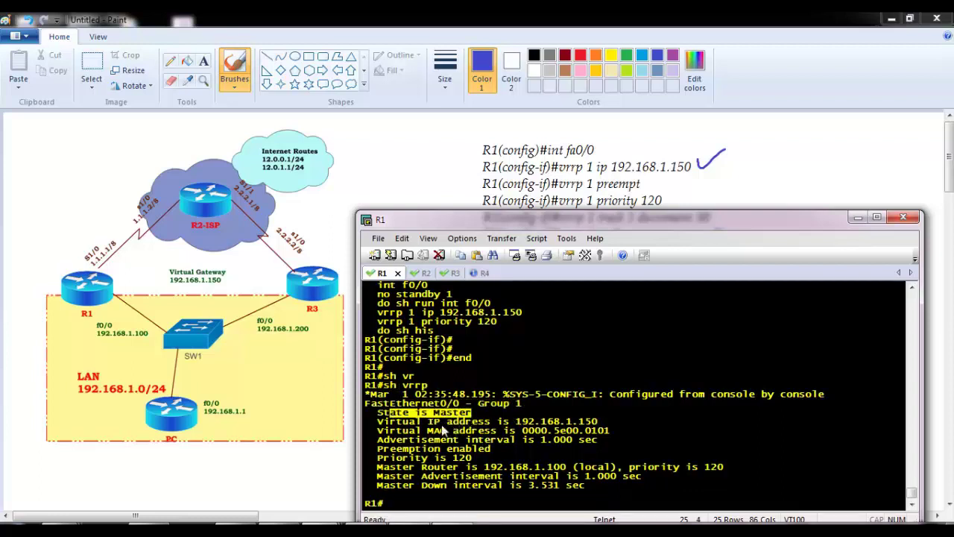
left_click_drag(418, 422, 604, 434)
left_click_drag(515, 432, 591, 441)
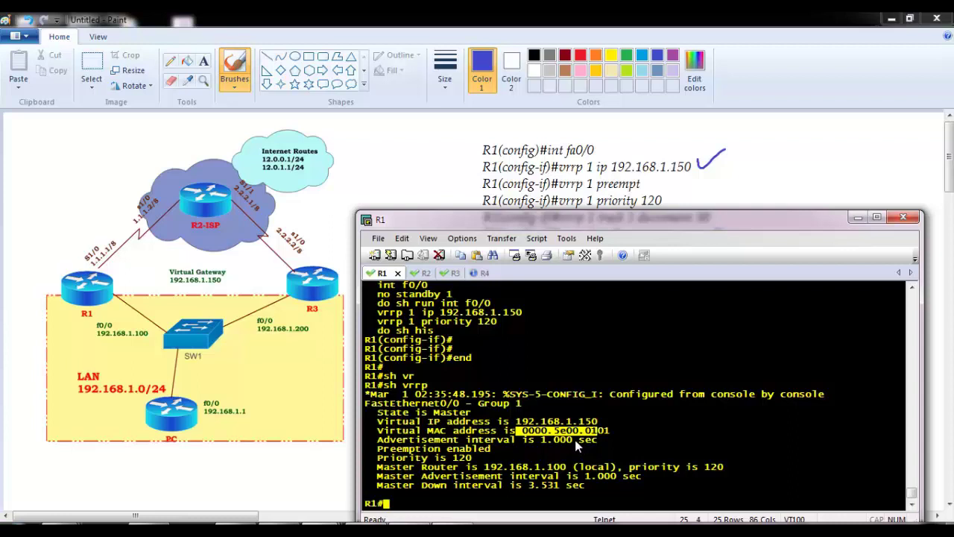
left_click_drag(378, 449, 491, 449)
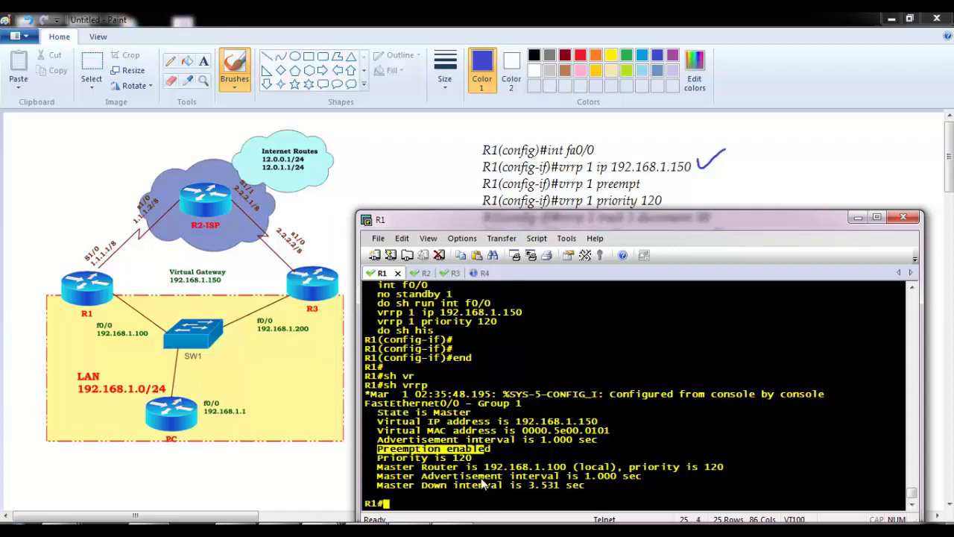
left_click(465, 462)
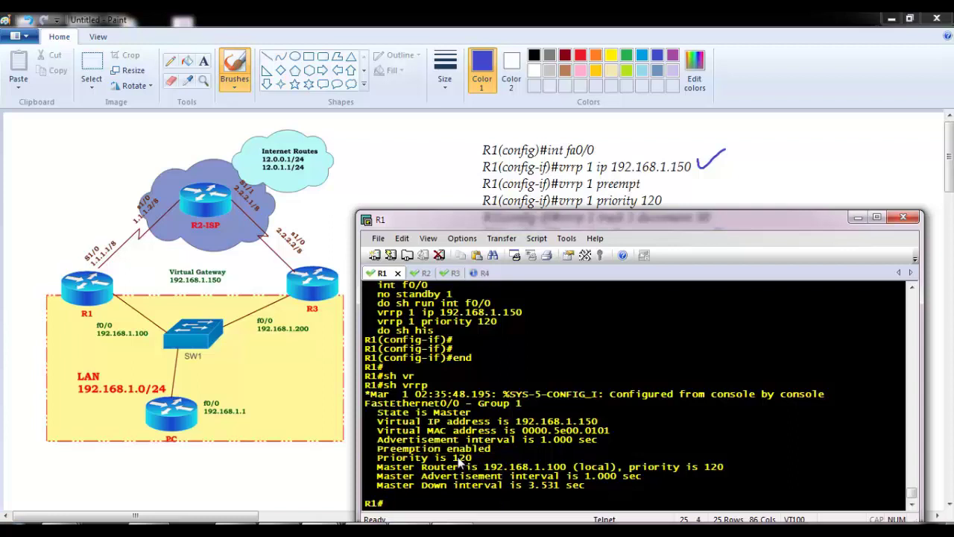
- Highlight priority 120, master router 192.168.1.100 and the 1.000 sec advertisement interval
left_click_drag(378, 461, 477, 458)
left_click_drag(378, 460, 471, 465)
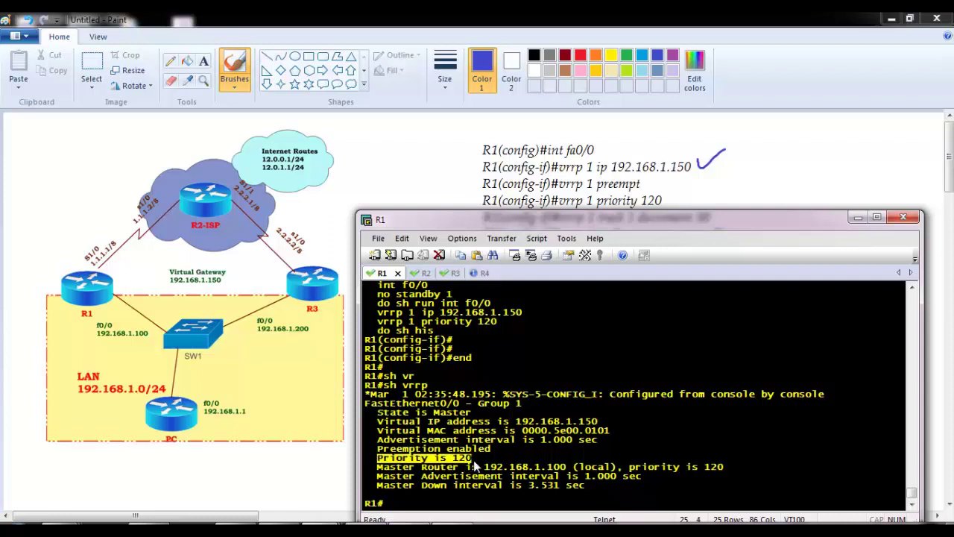
left_click_drag(403, 467, 726, 466)
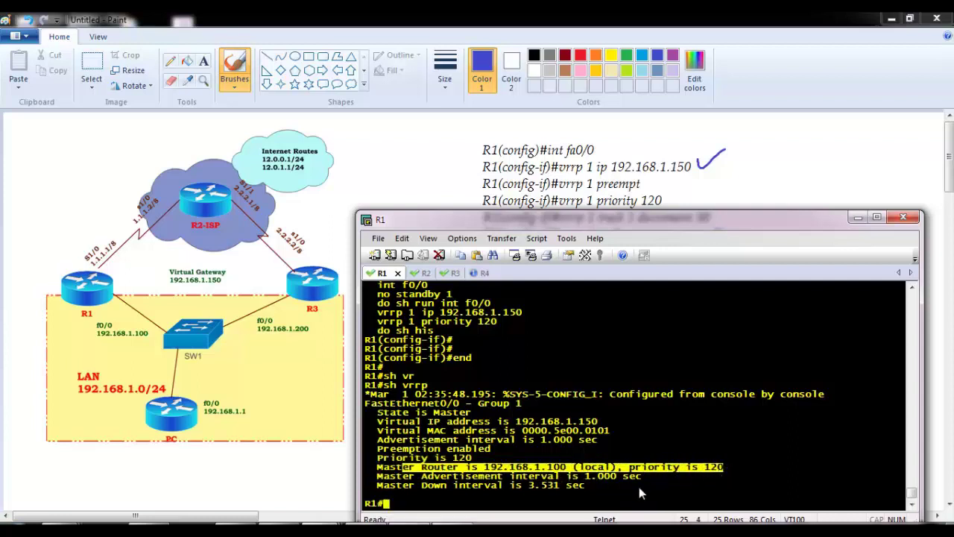
left_click(459, 480)
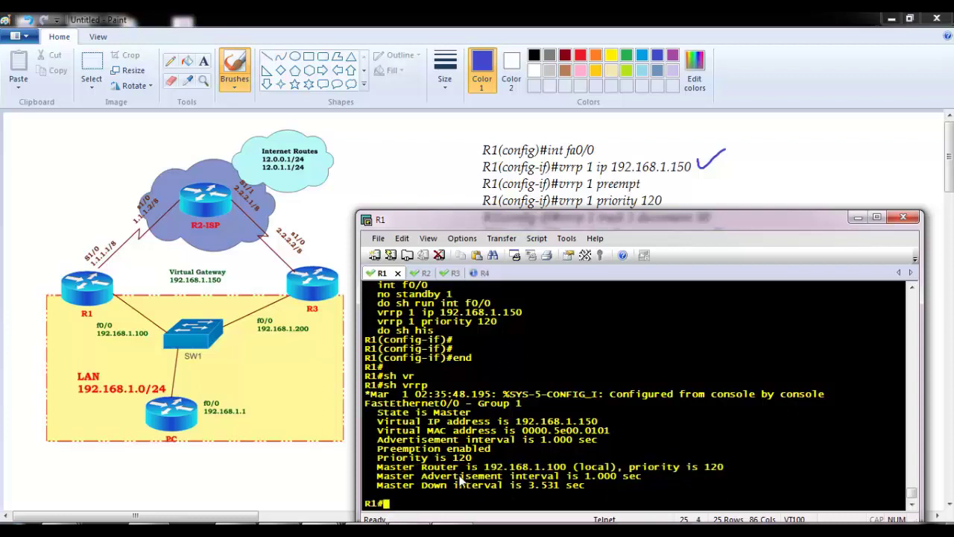
left_click_drag(571, 477, 643, 485)
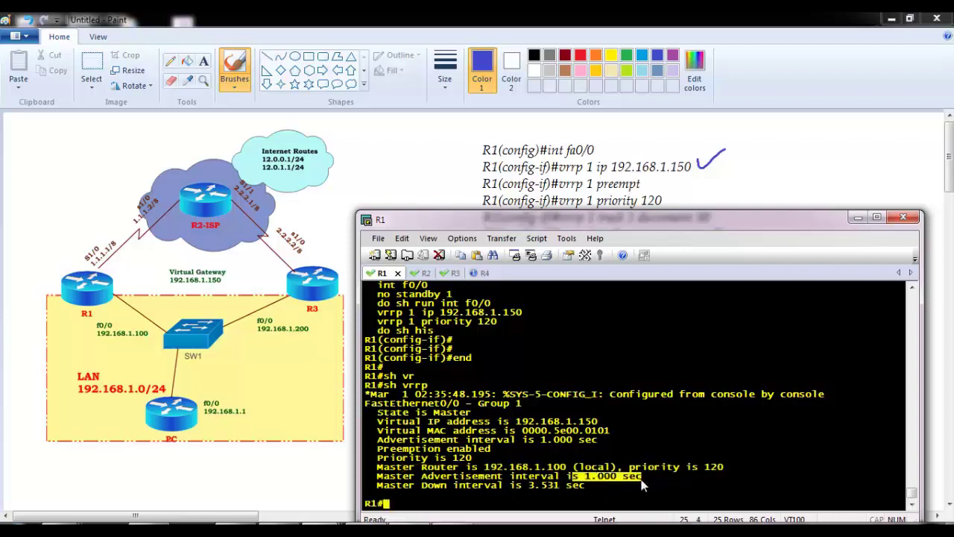
- Run 'show vrrp brief' on R1 and highlight its Interface column
key("Return")
key("Return")
type("sh vrrp br")
key("Tab")
key("Return")
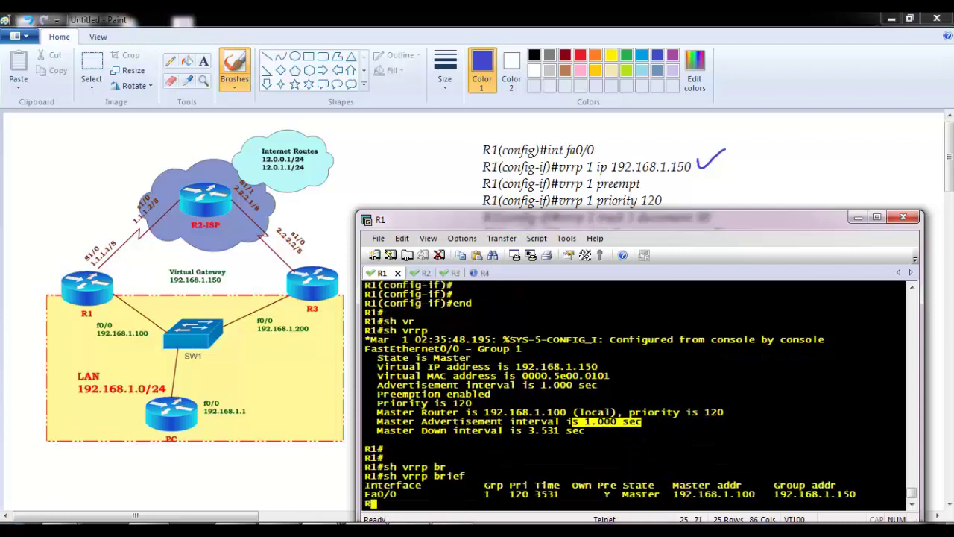
double_click(407, 484)
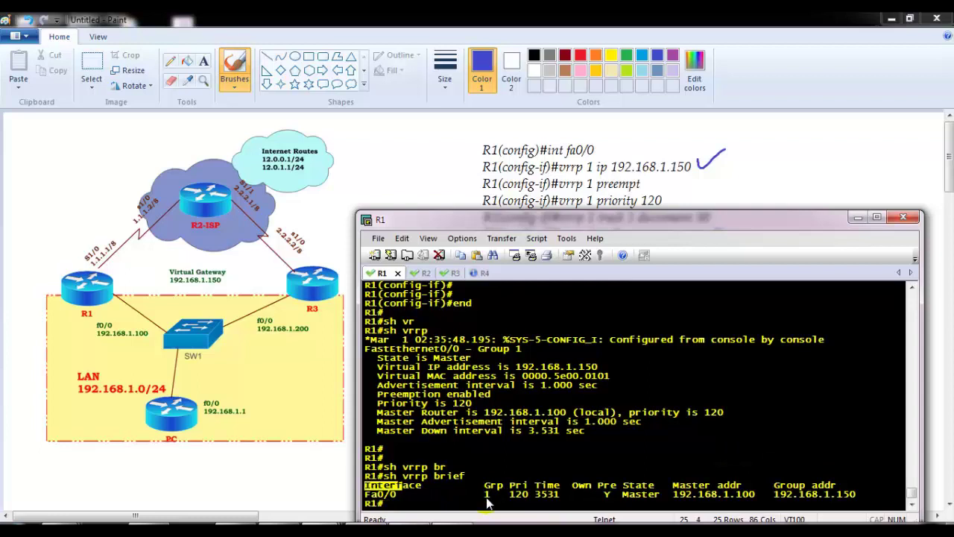
- Display R1's detailed 'show vrrp' output once more
key("Return")
key("Return")
key("Return")
type("sh vrrp")
key("Return")
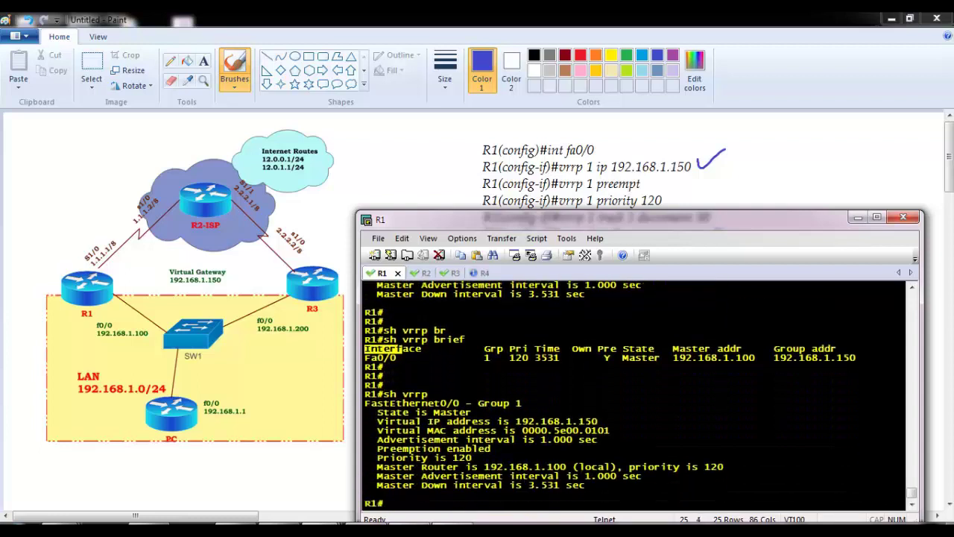
key("Return")
key("Return")
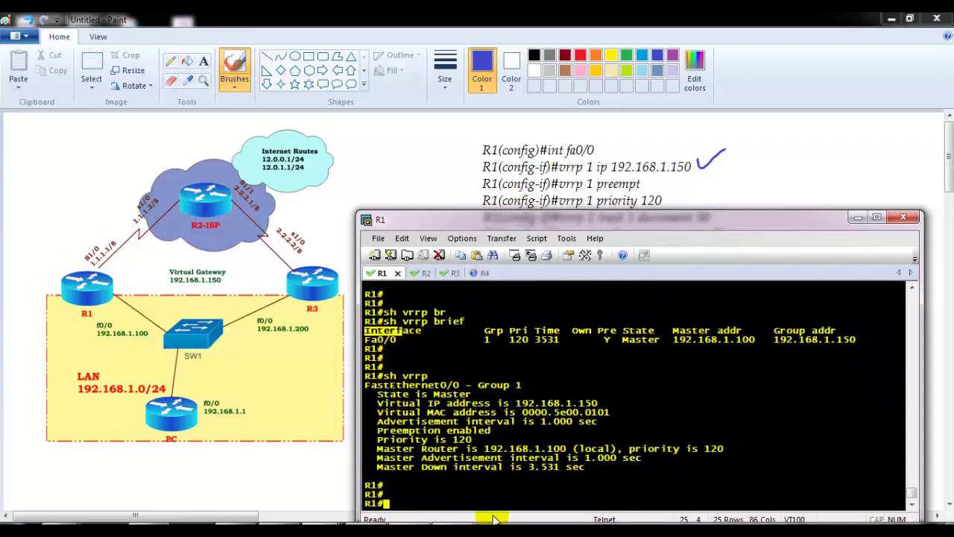
left_click(442, 274)
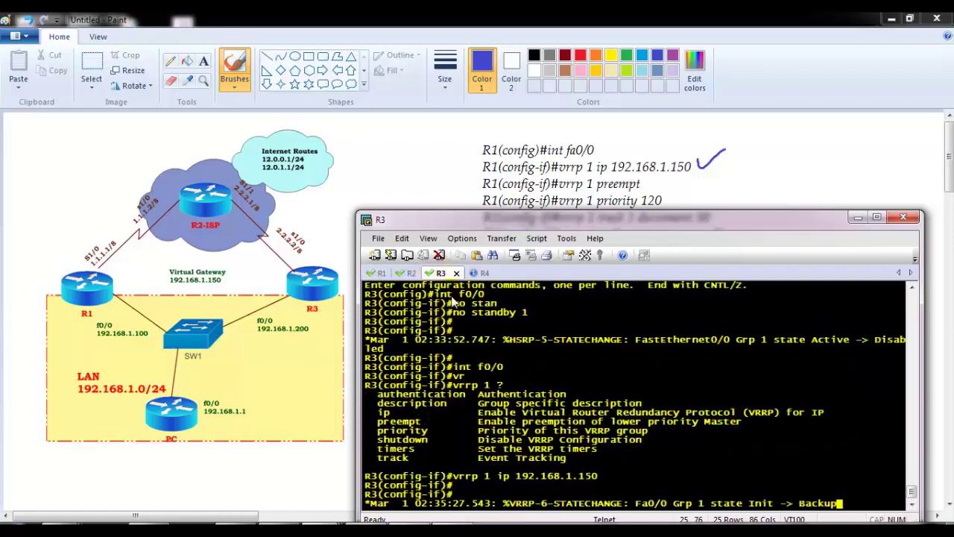
- On R3, leave configuration mode and run 'show vrrp'
key("Return")
key("Return")
type("end")
key("Return")
type("sh svr")
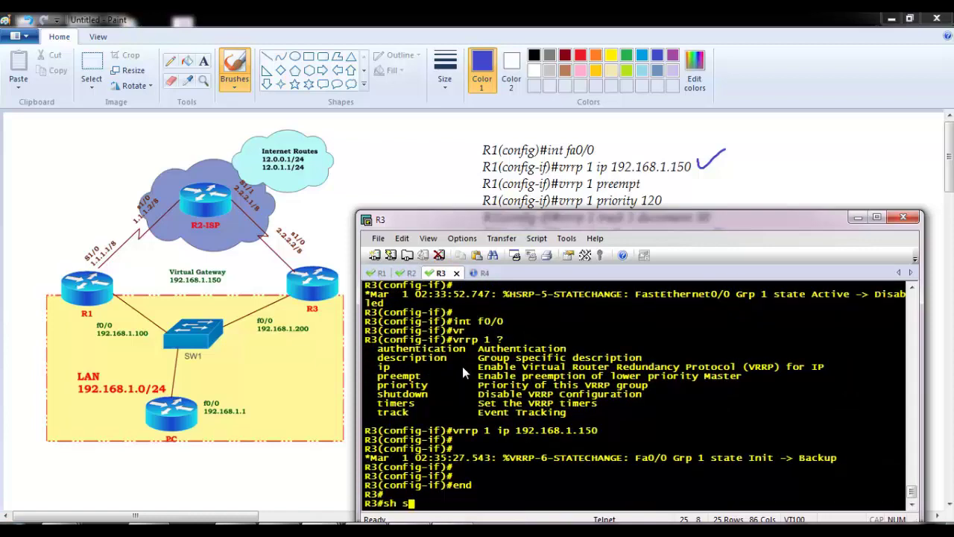
key("BackSpace")
key("BackSpace")
key("BackSpace")
type("vr")
key("Tab")
key("Return")
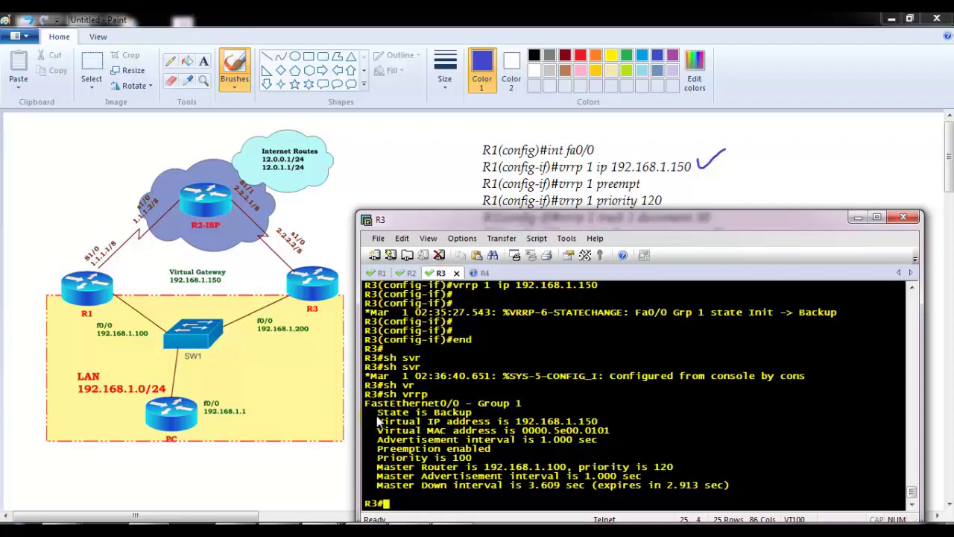
- Highlight R3's virtual IP/MAC, preemption with priority 100, and master 192.168.1.100 at priority 120
left_click_drag(464, 422, 546, 441)
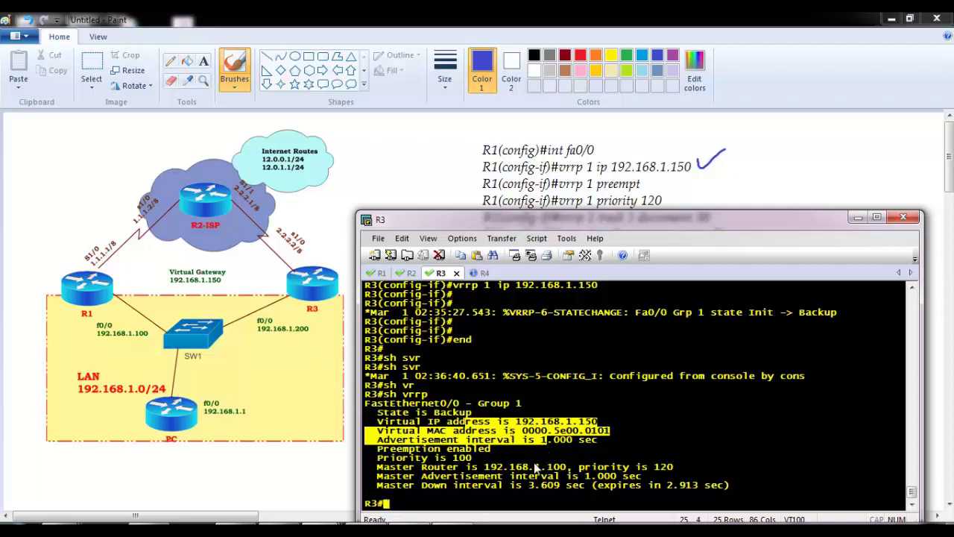
left_click_drag(378, 448, 498, 458)
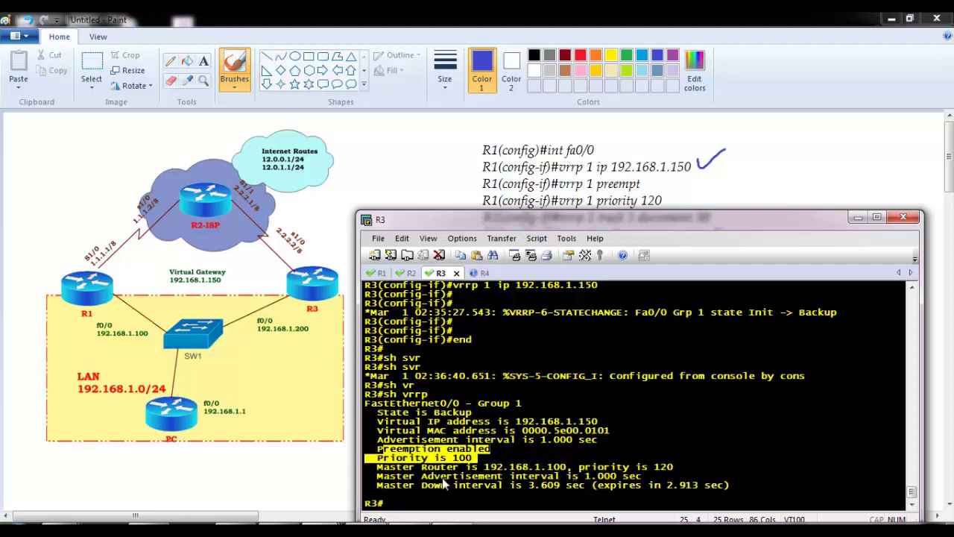
left_click_drag(431, 468, 682, 466)
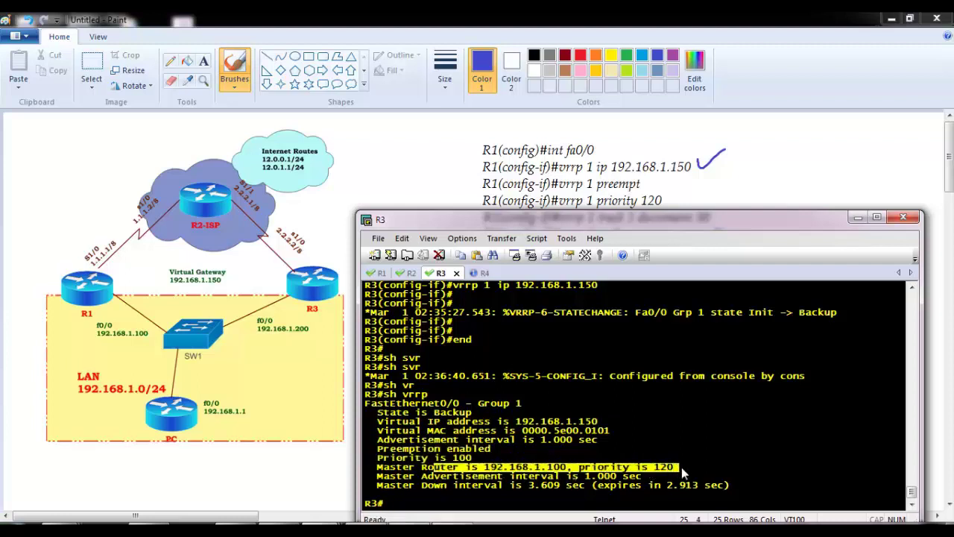
left_click(532, 402)
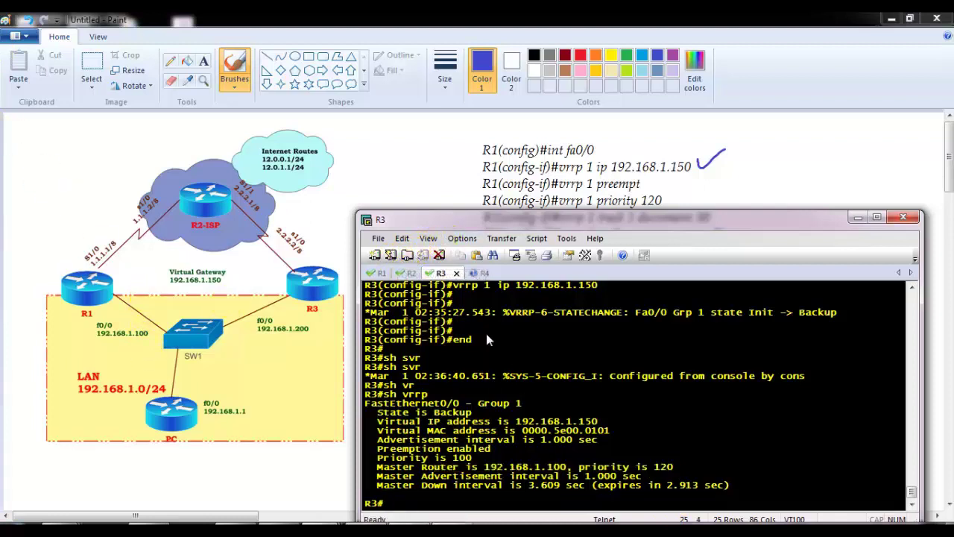
- From R4, start a 10000-packet ping to 12.0.0.1
left_click(378, 273)
left_click(473, 272)
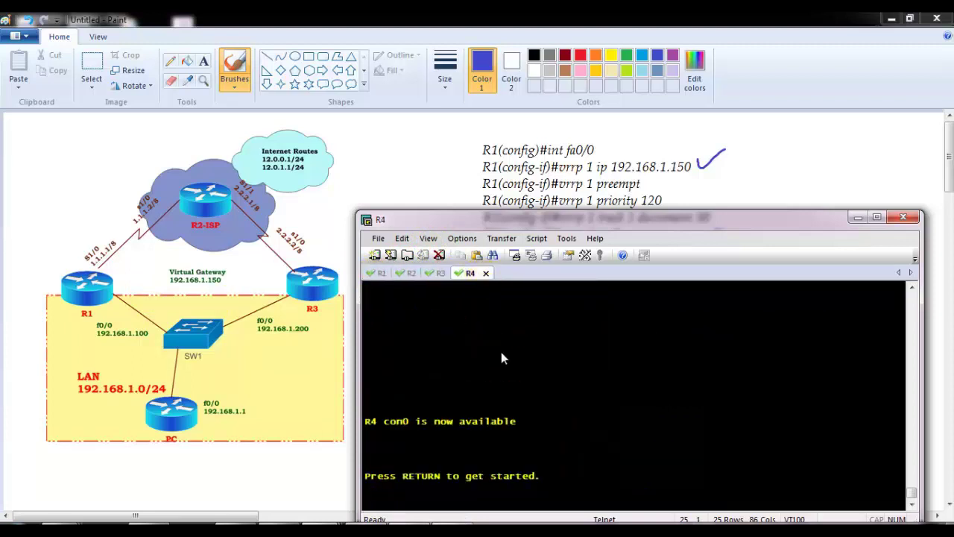
key("Return")
type("en")
key("Tab")
key("Return")
type("ping")
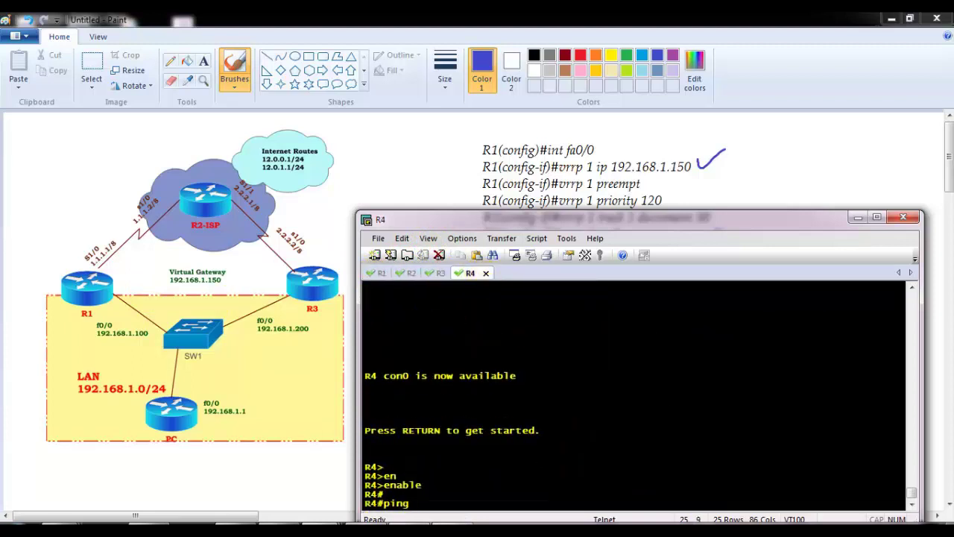
type(" 12.0.0.1 re")
key("Tab")
type("10000")
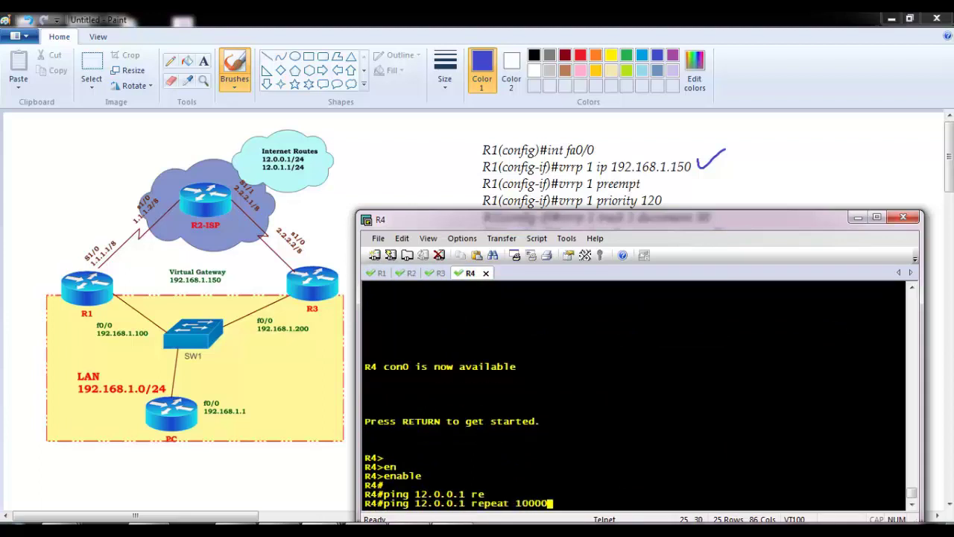
key("Return")
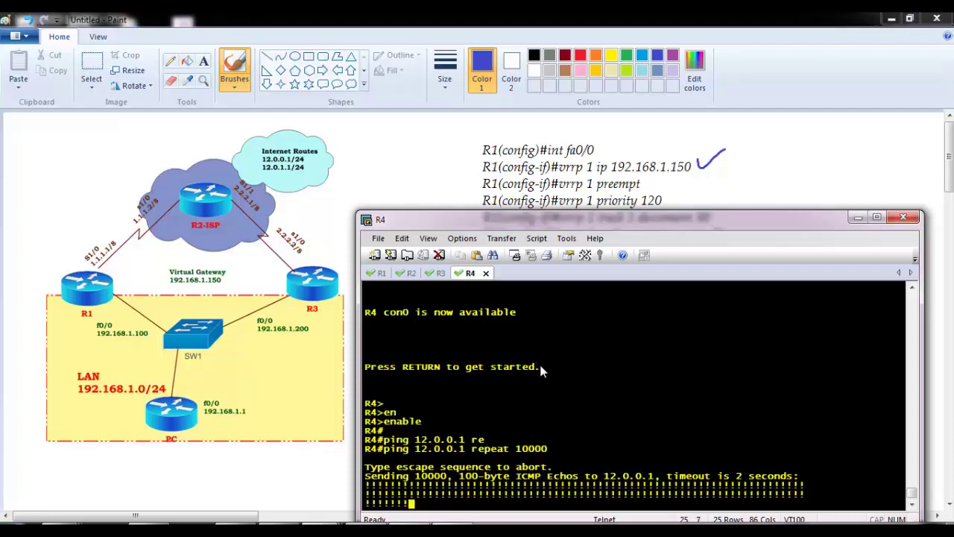
- Shut down R1's f0/0 and mark the dropped reply in R4's ping output
left_click(376, 272)
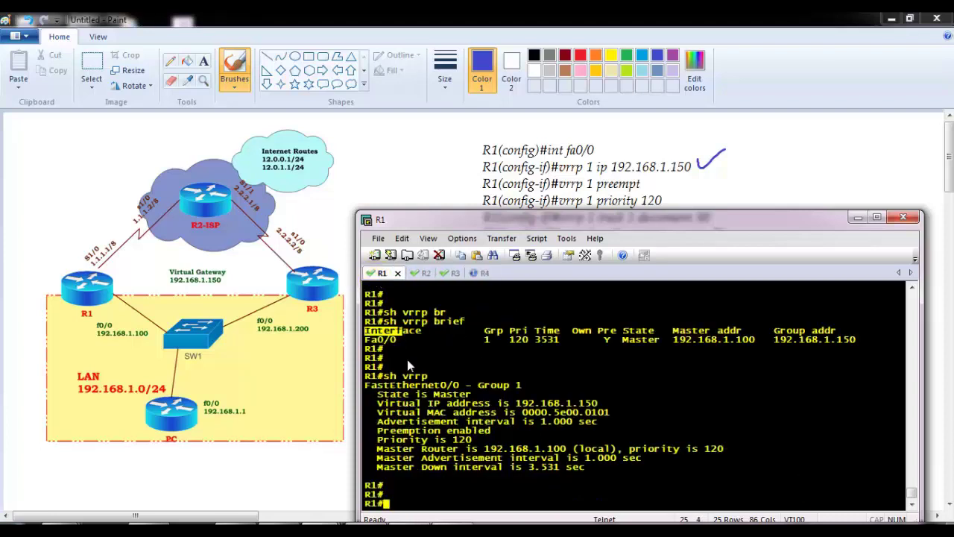
key("Return")
key("Return")
type("conf t")
key("Return")
type("int f0/0")
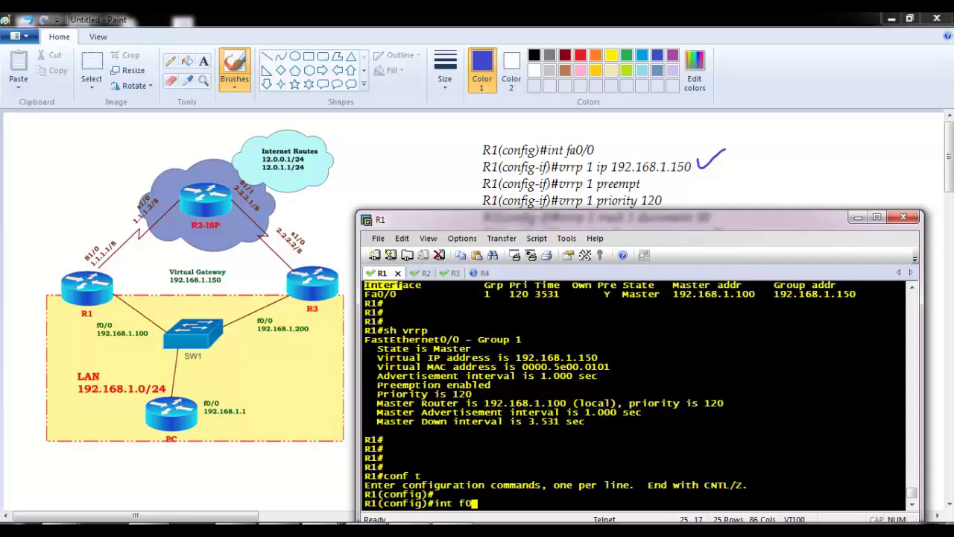
key("Return")
type("sh")
key("Tab")
key("Return")
key("Return")
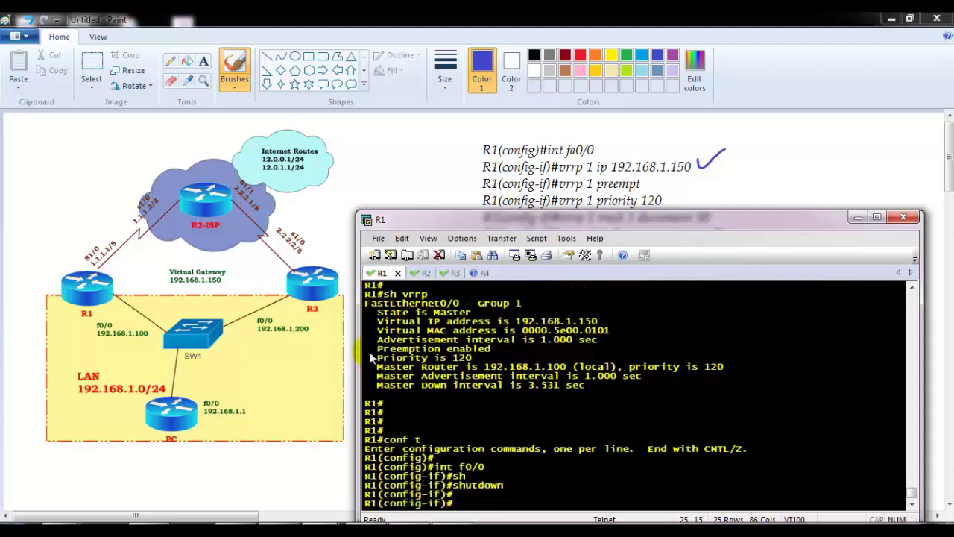
left_click(477, 274)
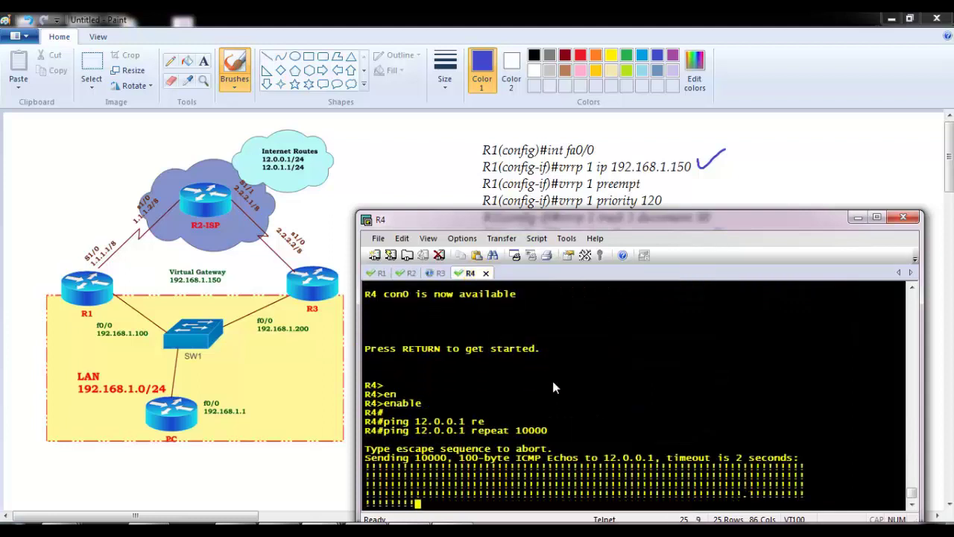
left_click_drag(725, 492, 768, 495)
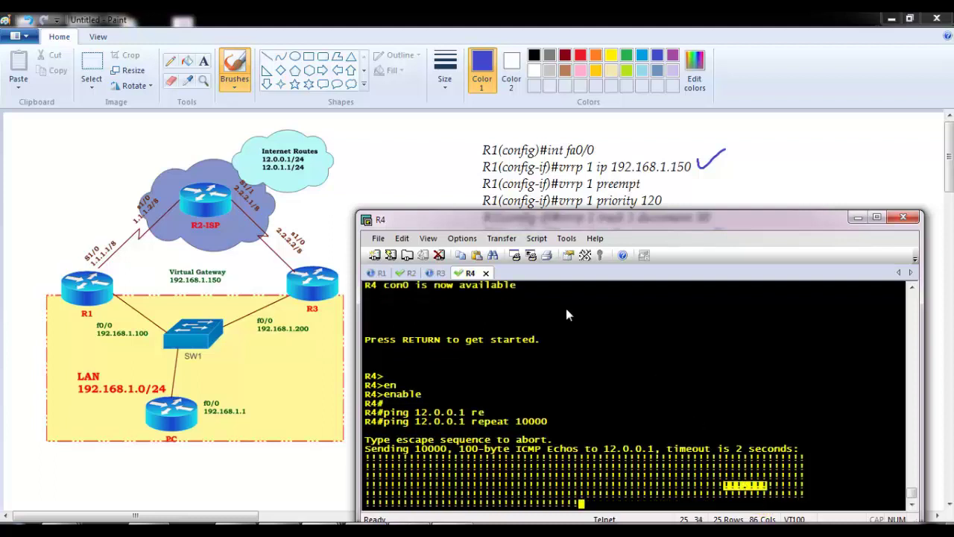
- Bring R1's f0/0 back up and mark R1 returning to Master state
left_click(381, 273)
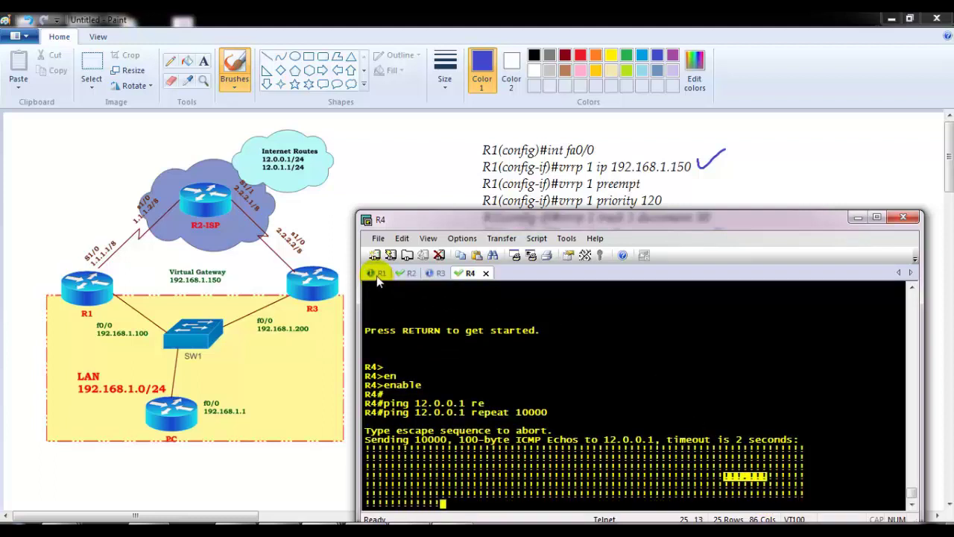
key("Return")
key("Return")
type("no shutdown")
key("Tab")
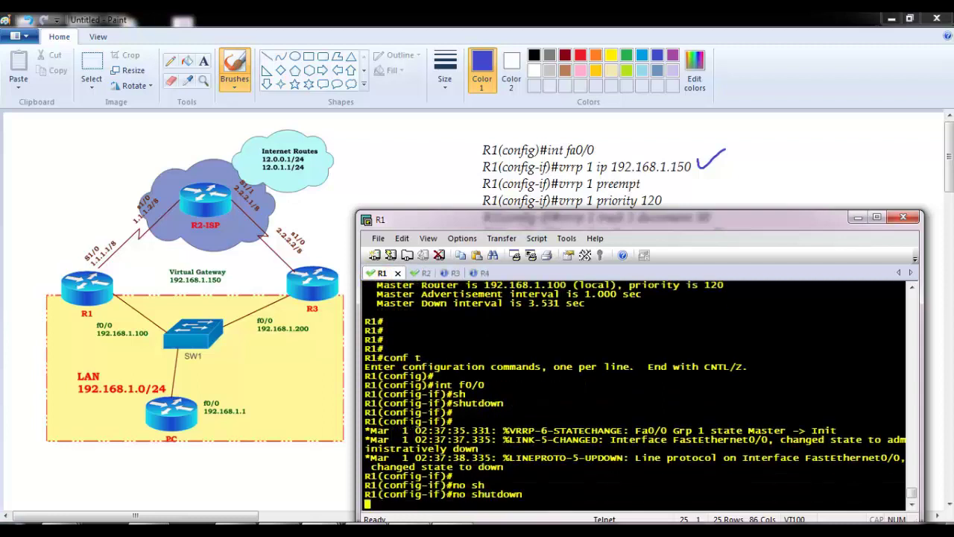
key("Return")
key("Return")
key("Return")
key("Return")
key("Return")
key("Return")
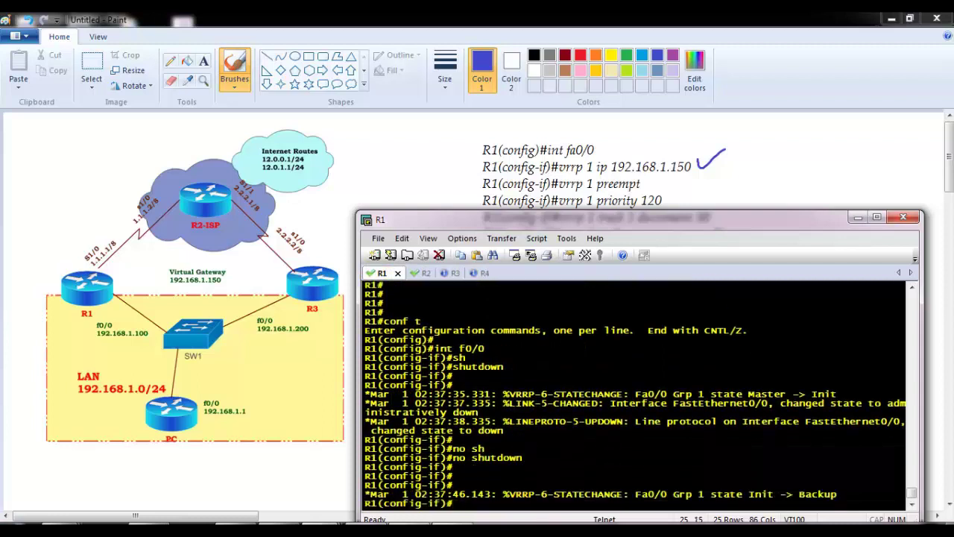
type("exit")
key("Return")
key("Return")
key("Return")
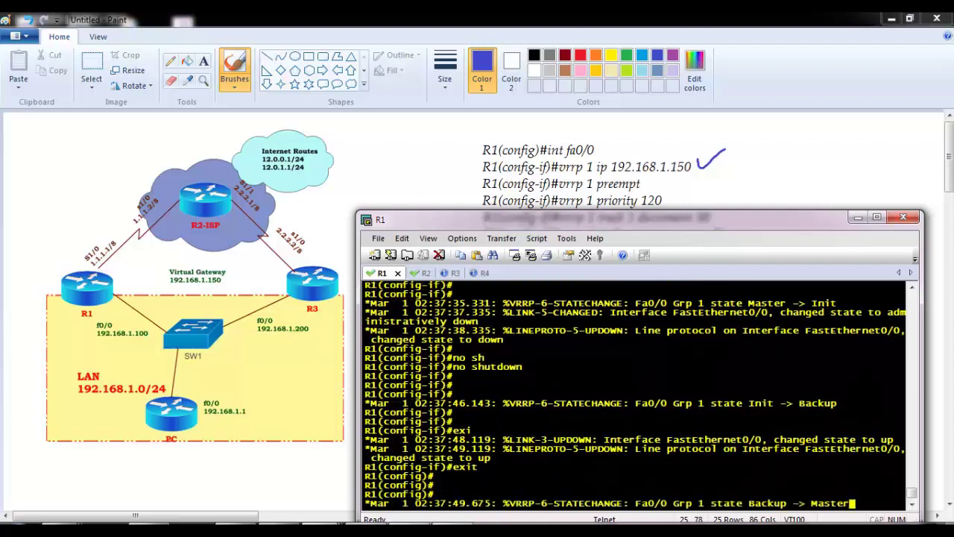
left_click_drag(855, 504, 796, 504)
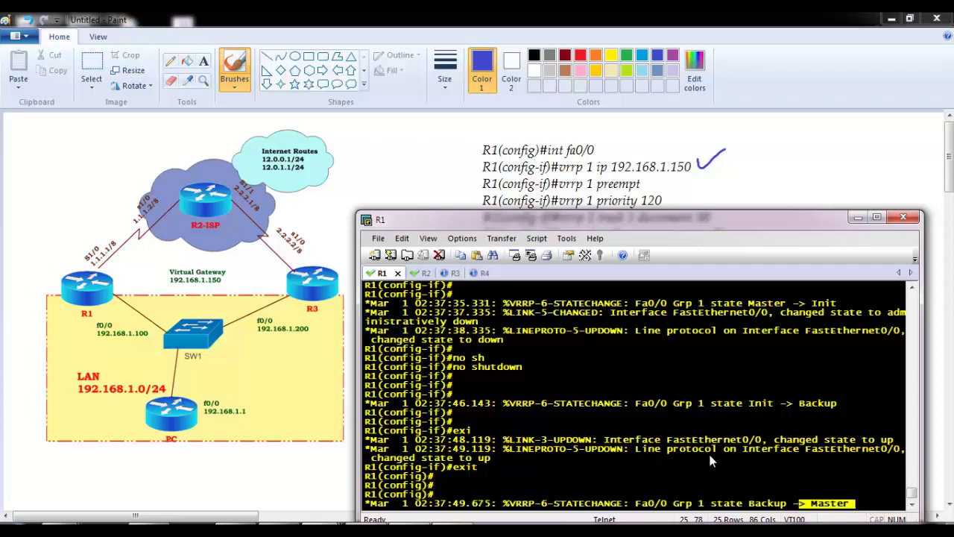
- Shut down R1's s1/0 interface
key("Return")
key("Return")
key("Return")
type("int s1/0")
key("Return")
type("s")
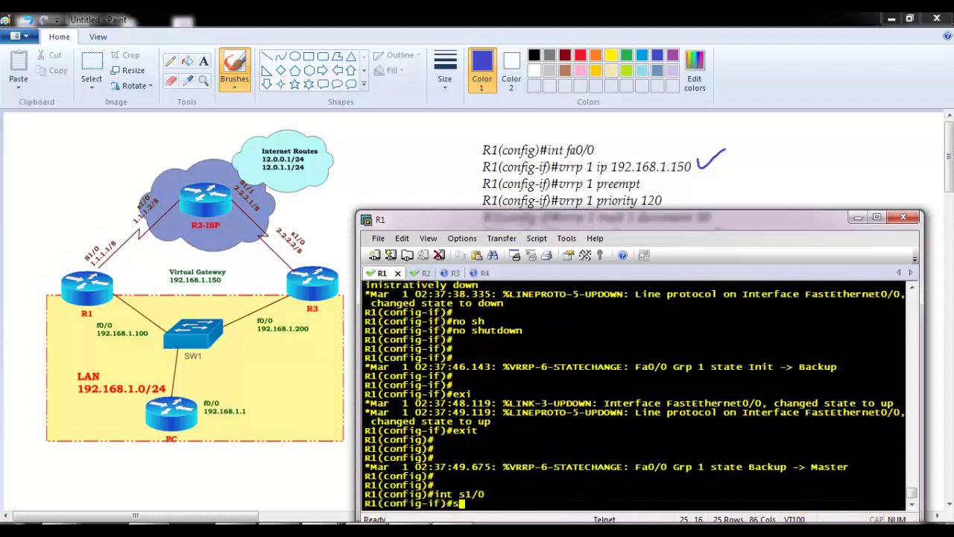
type("h")
key("Tab")
key("Return")
key("Return")
key("Return")
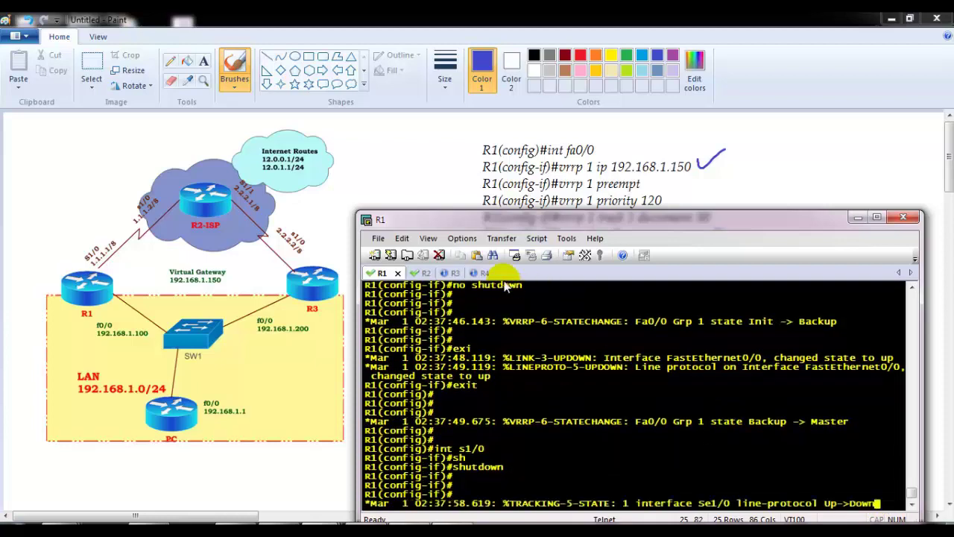
- While R4's ping fails, cross out the R1–R2 s1/0 link and trace the PC path through R1, then erase
left_click(483, 272)
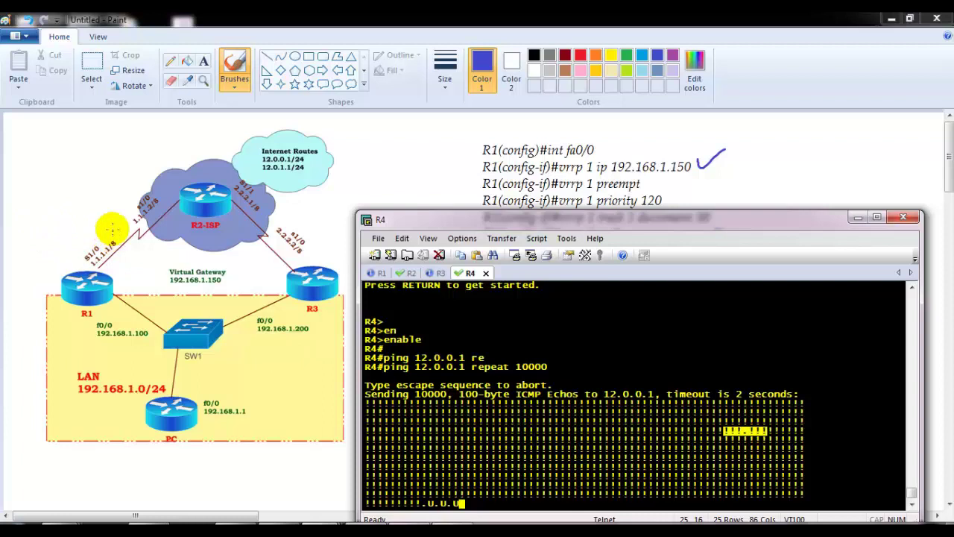
mouse_move(123, 219)
left_mouse_down()
mouse_move(160, 247)
mouse_move(139, 248)
left_mouse_up()
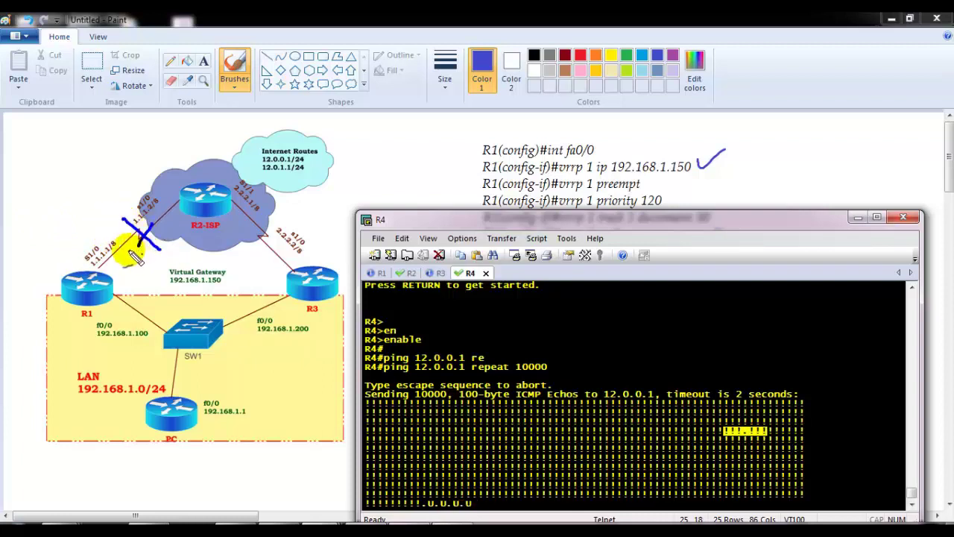
mouse_move(166, 416)
left_mouse_down()
mouse_move(112, 363)
mouse_move(84, 357)
mouse_move(53, 251)
mouse_move(60, 212)
mouse_move(76, 217)
left_mouse_up()
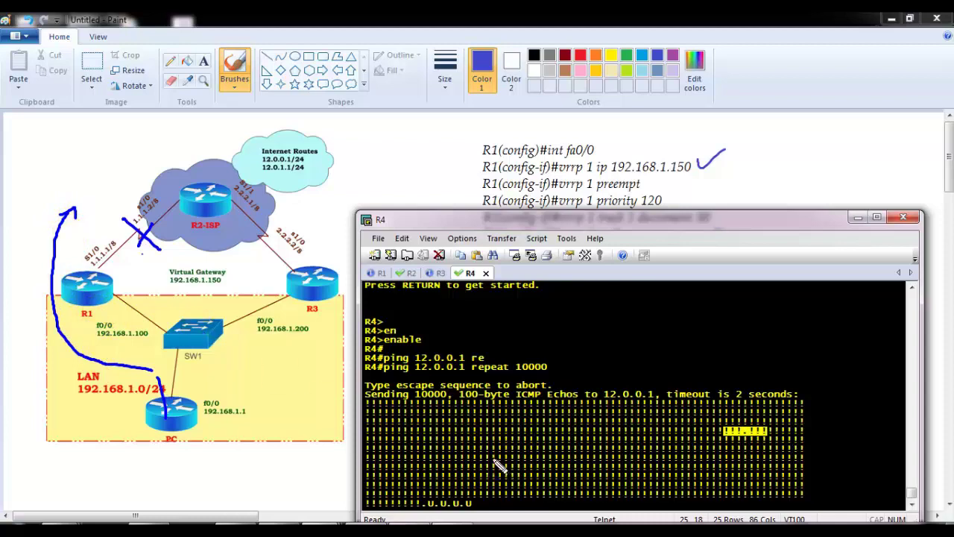
key("Escape")
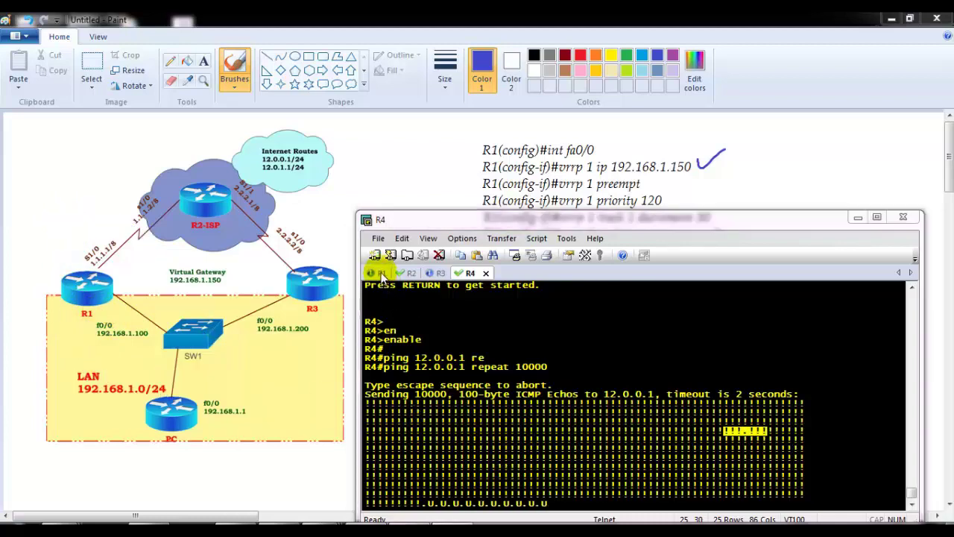
- On R1, return to global configuration and re-enter interface f0/0
left_click(378, 273)
type("exit")
key("Return")
type("int f0/0")
key("Return")
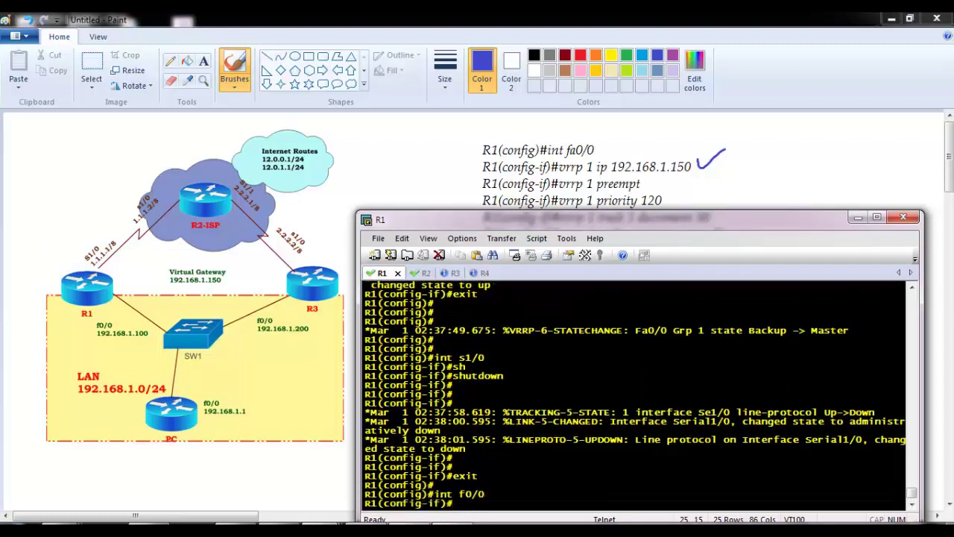
type("stna")
key("Return")
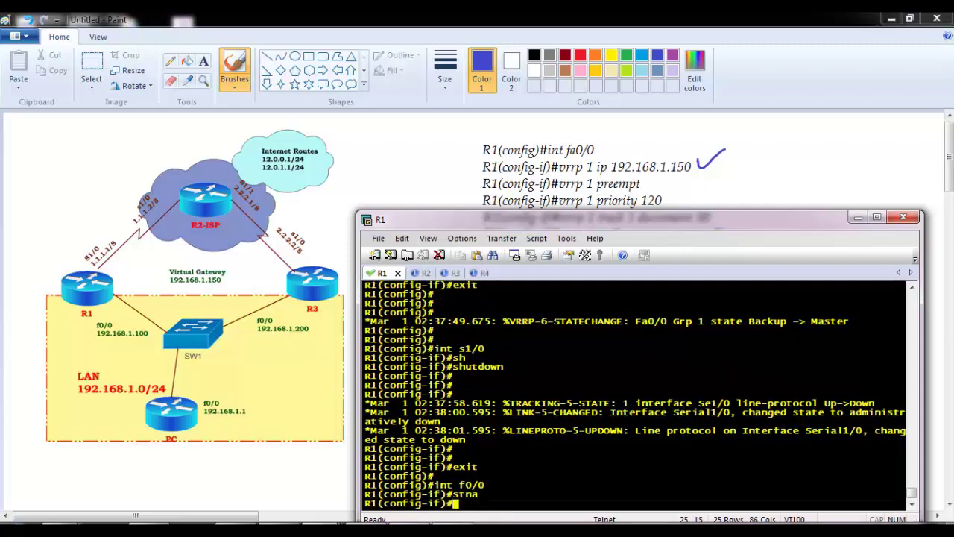
- List the help options for 'vrrp', 'vrrp 1' and 'vrrp 1 track', then clear the line
type("vr")
key("Tab")
type("?")
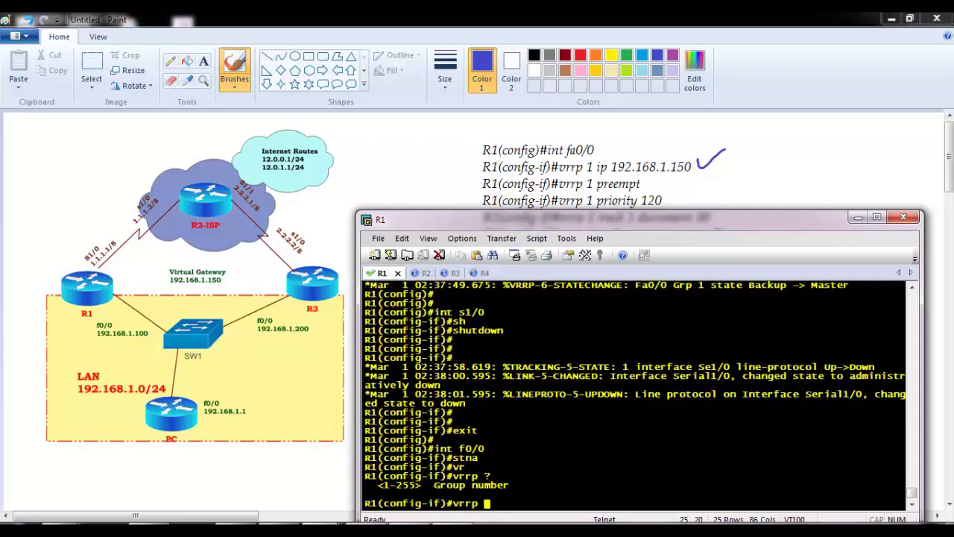
type("1 ?tr")
key("Tab")
type("?")
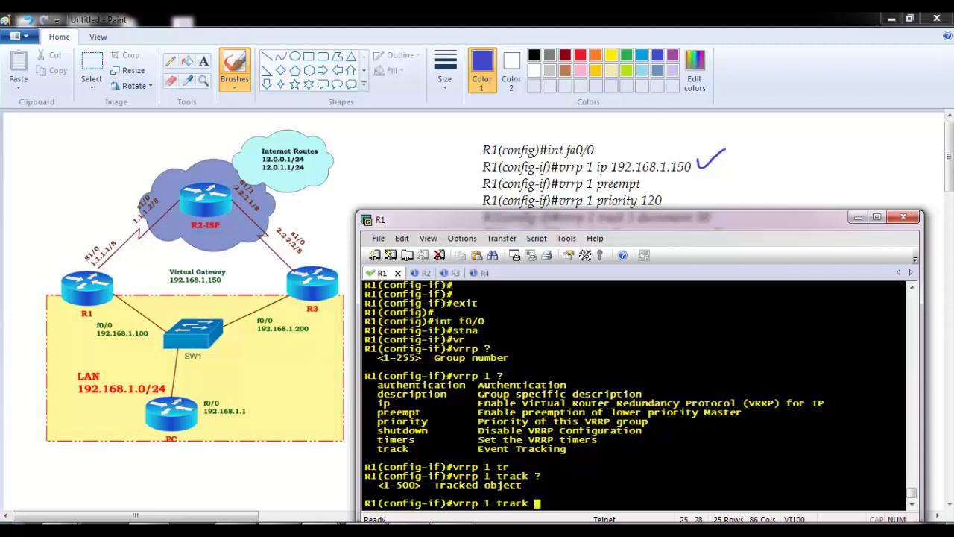
key("BackSpace")
key("BackSpace")
key("BackSpace")
key("BackSpace")
key("BackSpace")
key("BackSpace")
key("BackSpace")
key("BackSpace")
key("BackSpace")
key("BackSpace")
key("BackSpace")
key("BackSpace")
- Exit to global configuration and list the help options for 'track 1'
type("exit")
key("Return")
key("Return")
type("tr")
key("Tab")
type("ac")
key("Tab")
type("1 ?")
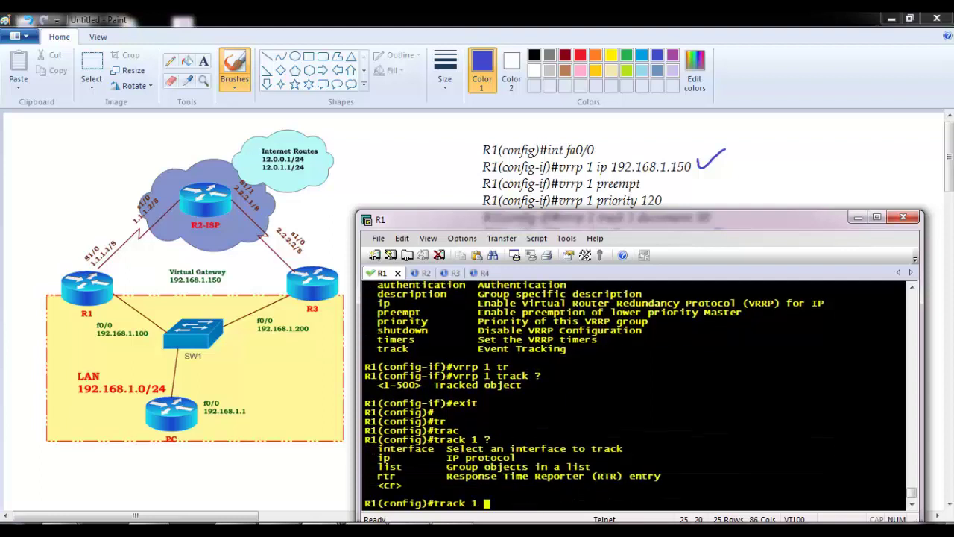
- Check track help, highlighting the 1-500 object range and the interface tracking option
key("BackSpace")
key("BackSpace")
type("in")
key("Tab")
key("BackSpace")
key("BackSpace")
key("BackSpace")
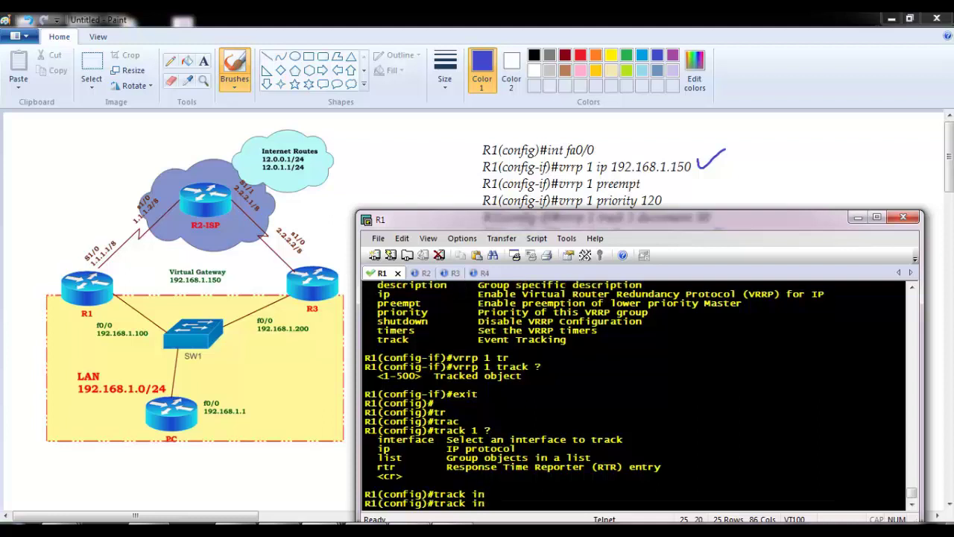
type("?")
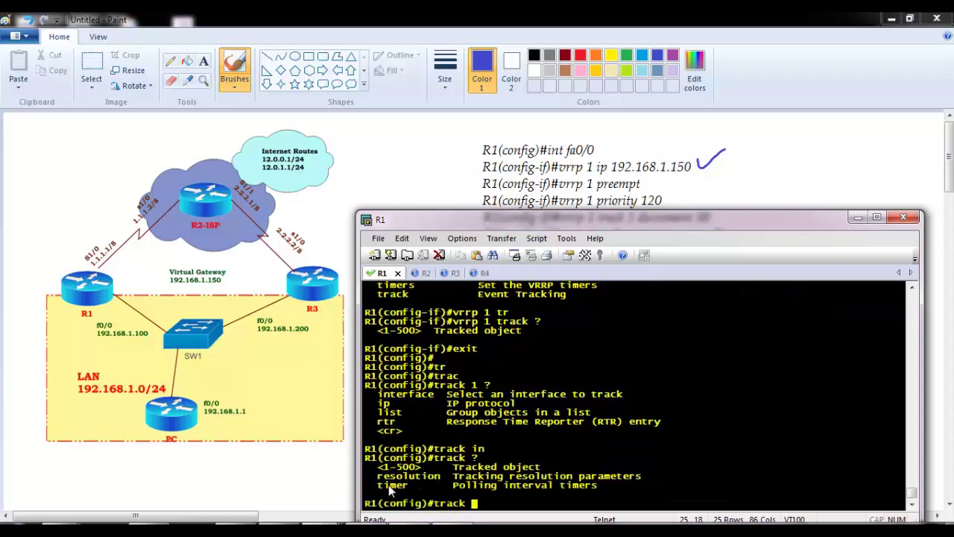
left_click_drag(389, 468, 556, 474)
type("1 ?")
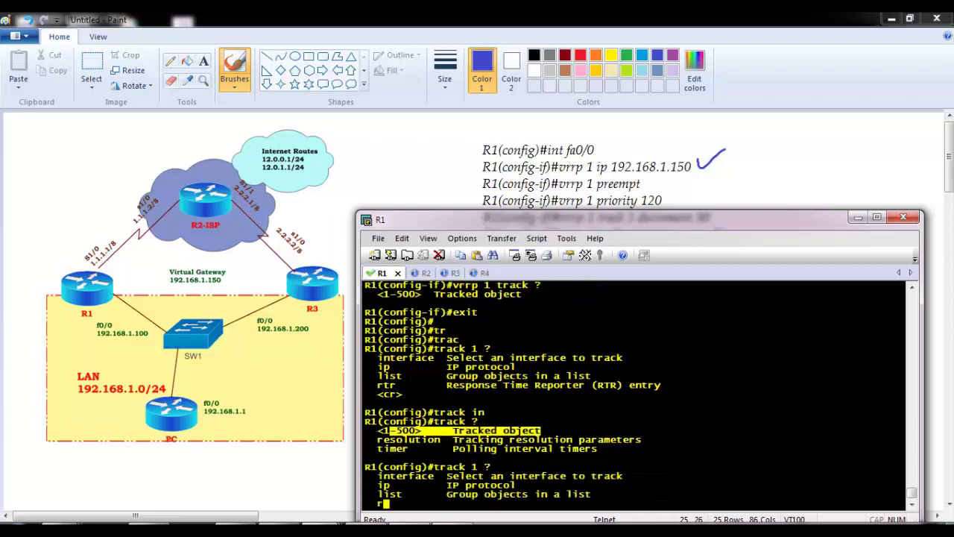
key("BackSpace")
type("int")
key("Tab")
left_click_drag(382, 441, 463, 445)
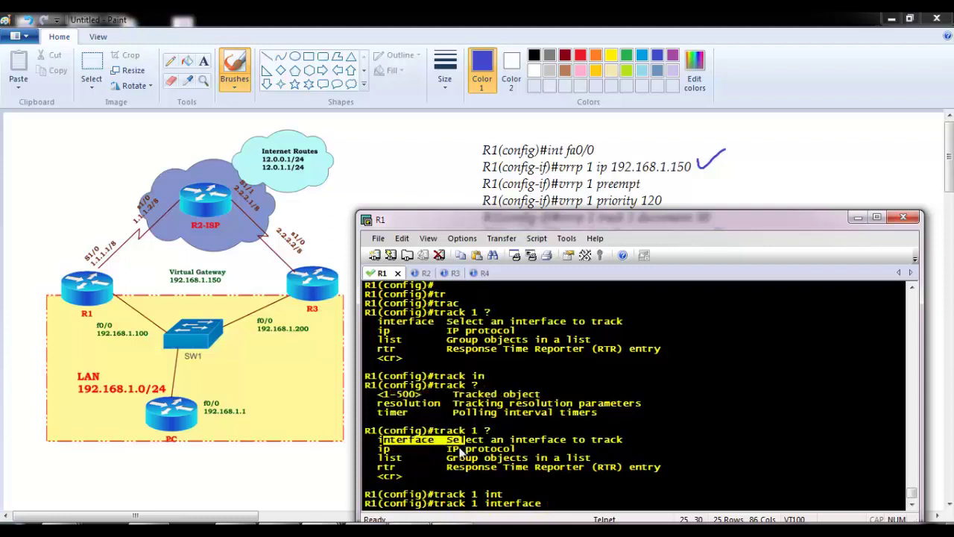
- Look at the ip route 0.0.0.0/0 reachability tracking option, then erase it
key("BackSpace")
key("BackSpace")
key("BackSpace")
key("BackSpace")
key("BackSpace")
key("BackSpace")
key("BackSpace")
key("BackSpace")
key("BackSpace")
key("BackSpace")
type("ip route ?.0")
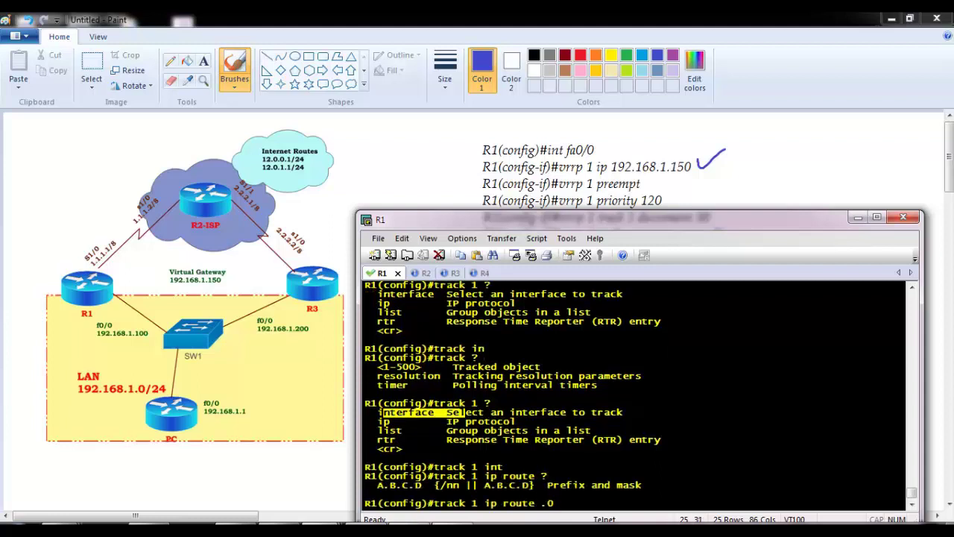
type(".0.0.0/0 re")
key("Tab")
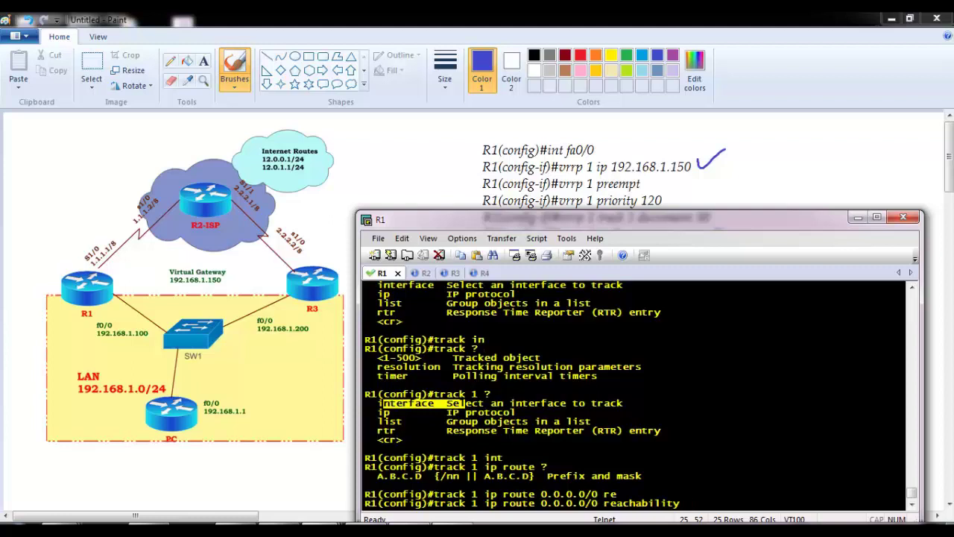
left_click_drag(537, 503, 670, 508)
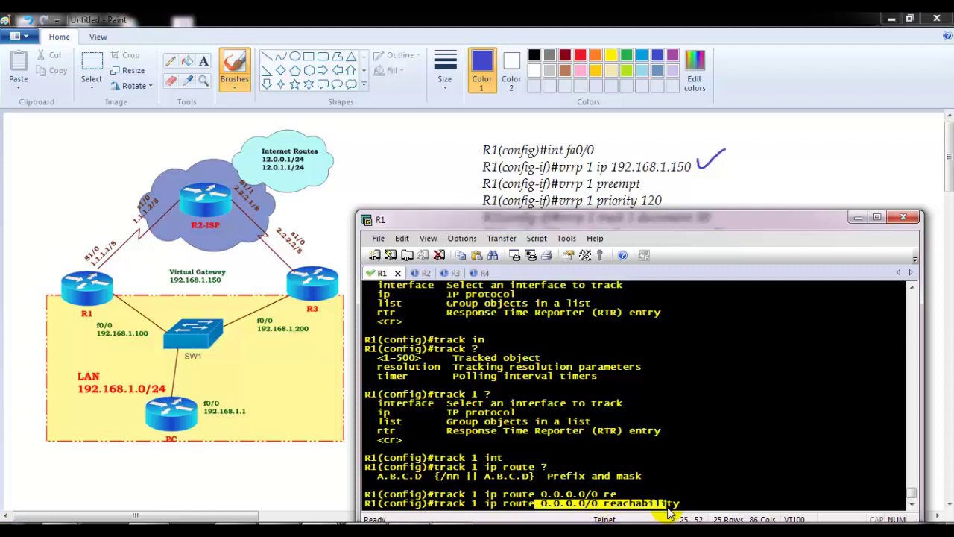
key("BackSpace")
key("BackSpace")
key("BackSpace")
key("BackSpace")
key("BackSpace")
key("BackSpace")
key("BackSpace")
key("BackSpace")
key("BackSpace")
key("BackSpace")
key("BackSpace")
key("BackSpace")
key("BackSpace")
key("BackSpace")
key("BackSpace")
key("BackSpace")
key("BackSpace")
key("BackSpace")
key("BackSpace")
key("BackSpace")
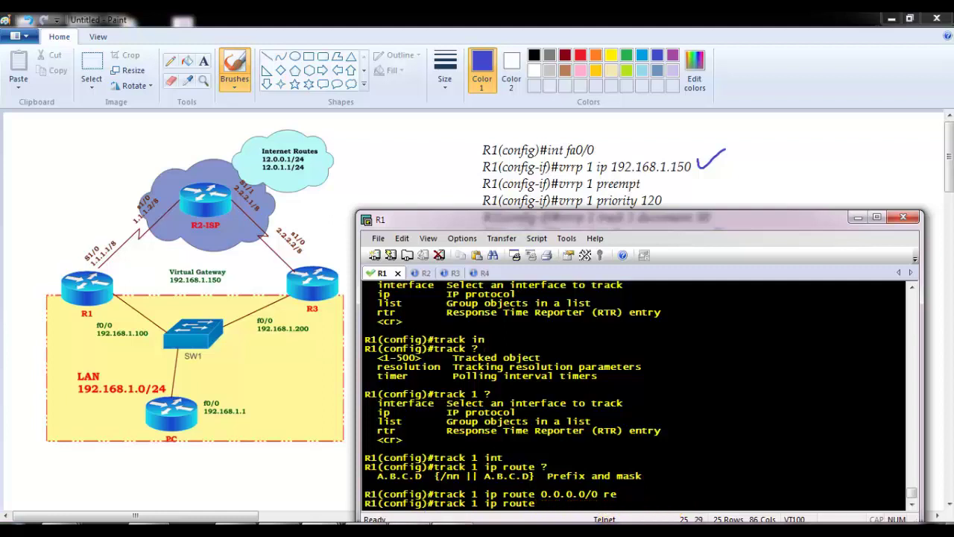
key("BackSpace")
key("BackSpace")
key("BackSpace")
key("BackSpace")
key("BackSpace")
key("BackSpace")
key("BackSpace")
key("BackSpace")
key("BackSpace")
- Create 'track 1 interface s1/0 line-protocol' and exit tracking configuration
type("int")
key("Tab")
type("s1/0 ")
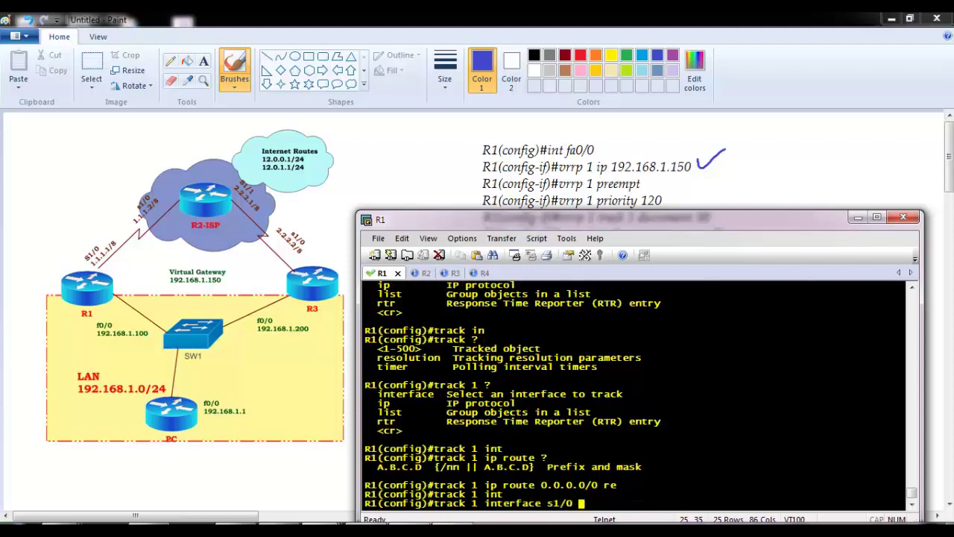
type("?li")
key("Tab")
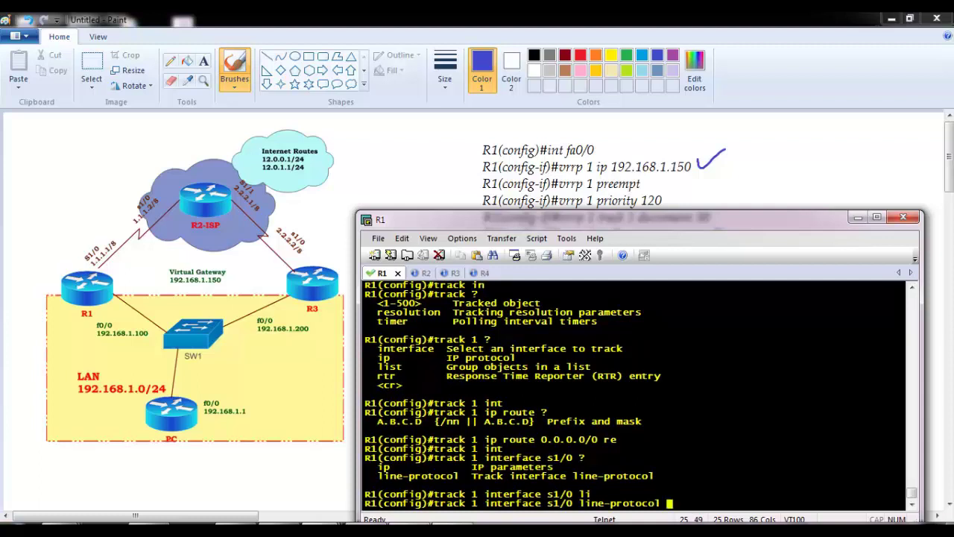
key("Return")
key("Return")
key("Return")
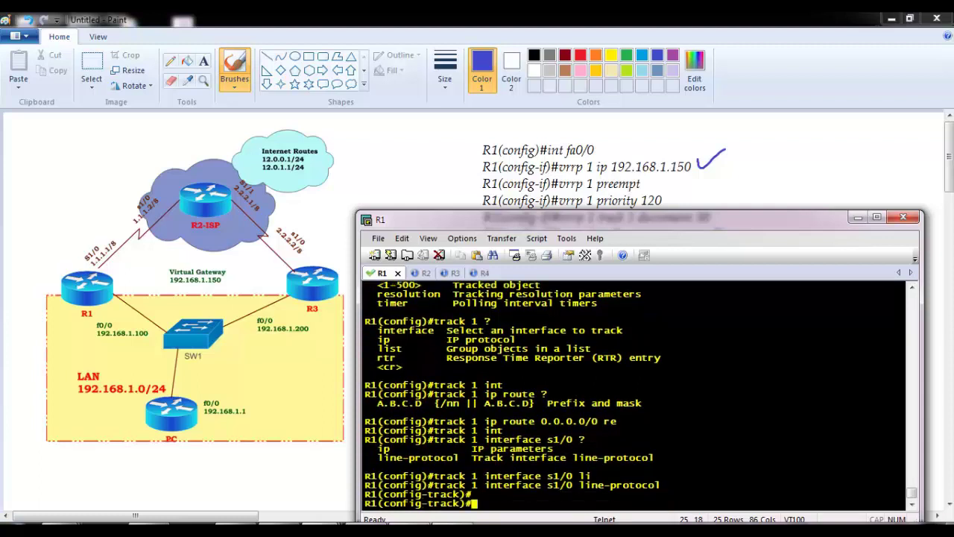
type("exit")
key("Return")
key("Return")
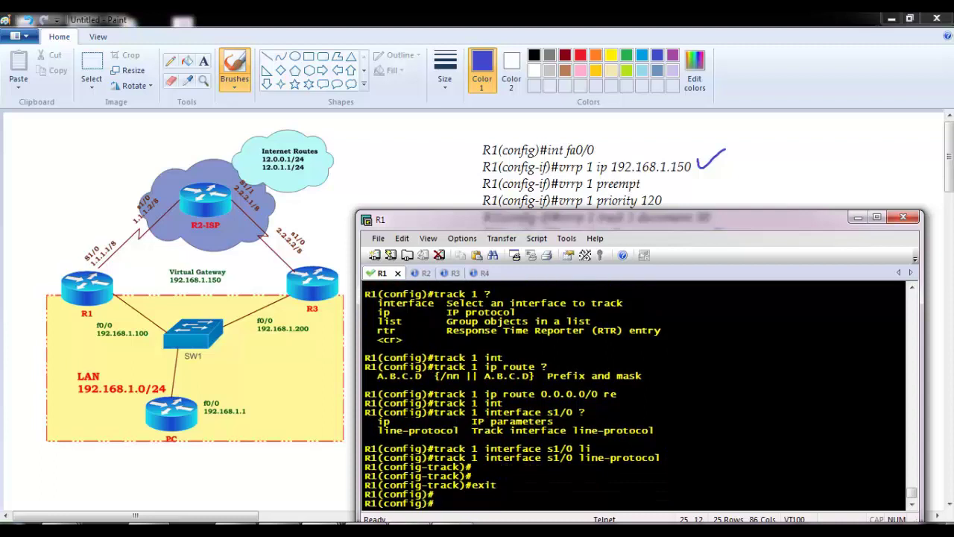
type("int f0/0")
- In R1's f0/0, begin 'vrrp 1 track 1' and check its help options
key("Return")
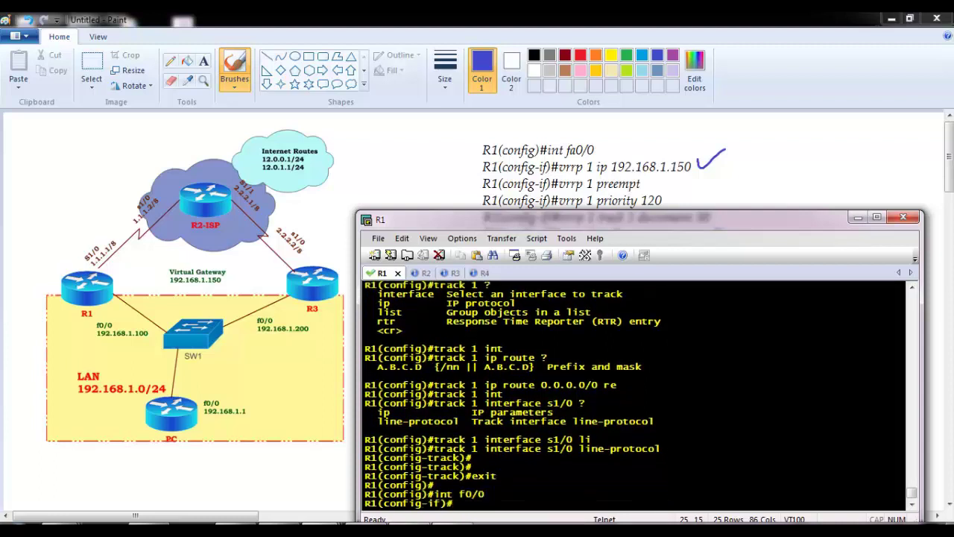
left_click_drag(461, 461, 512, 451)
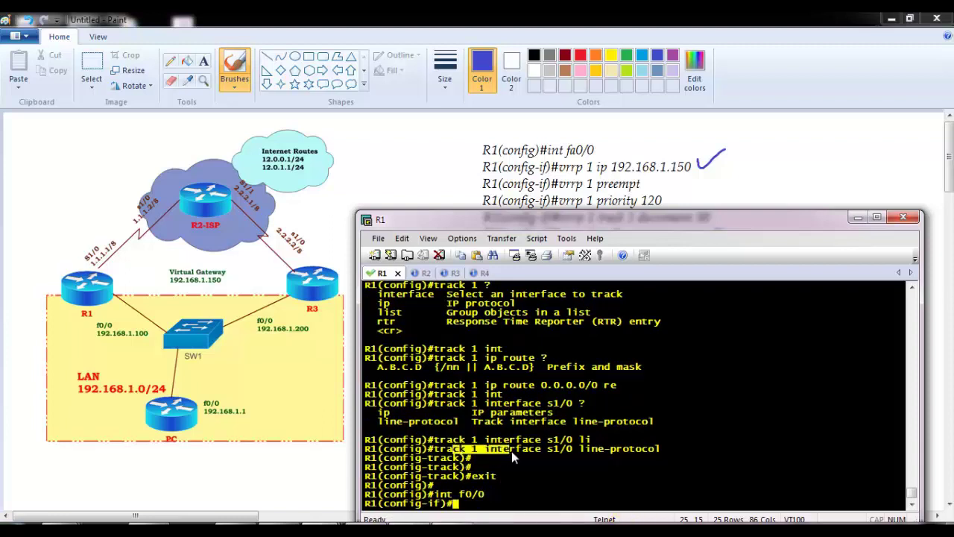
type("s")
type("vr")
key("Tab")
type("rp 1 t")
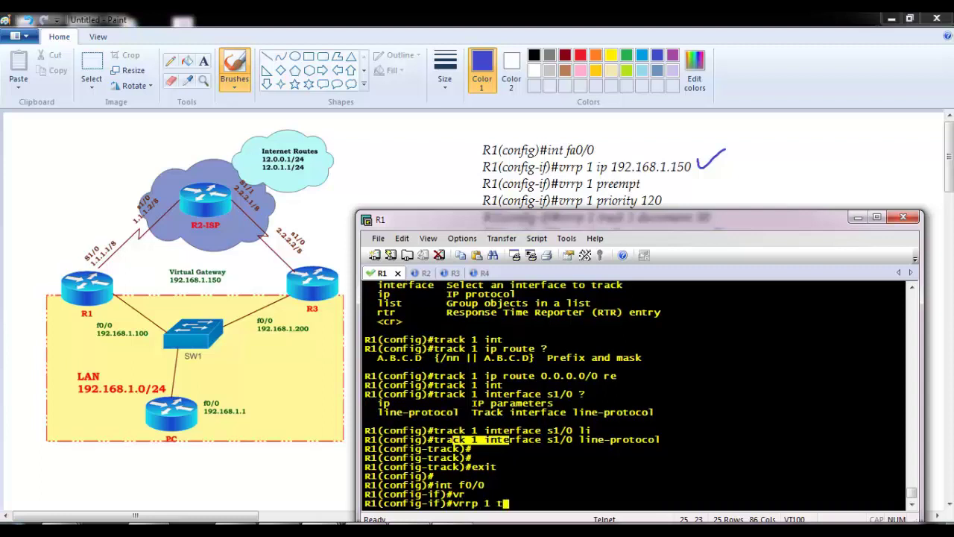
key("Tab")
type("r")
key("Tab")
type("1 ")
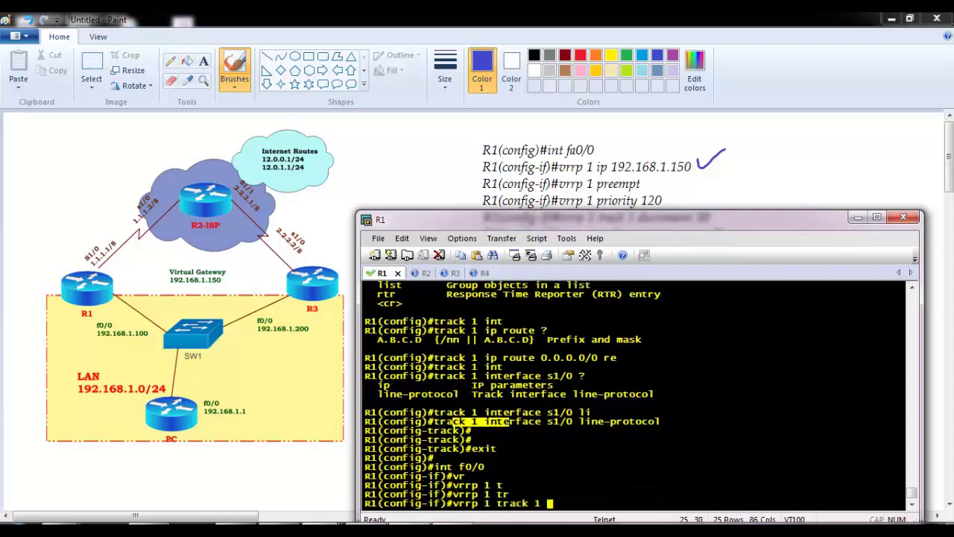
type("?")
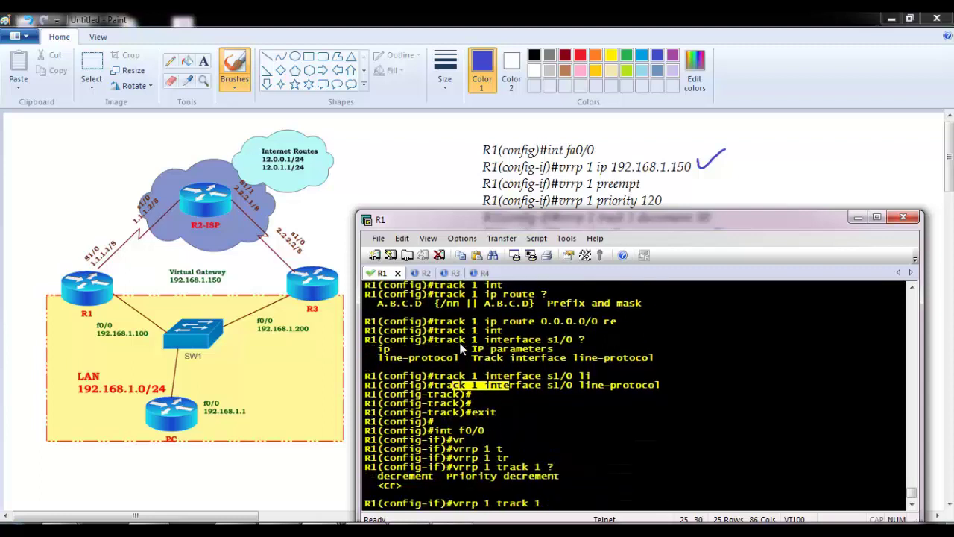
left_click_drag(458, 340, 511, 344)
- Finish with 'decrement 30' and exit to privileged mode with 'end'
type("de")
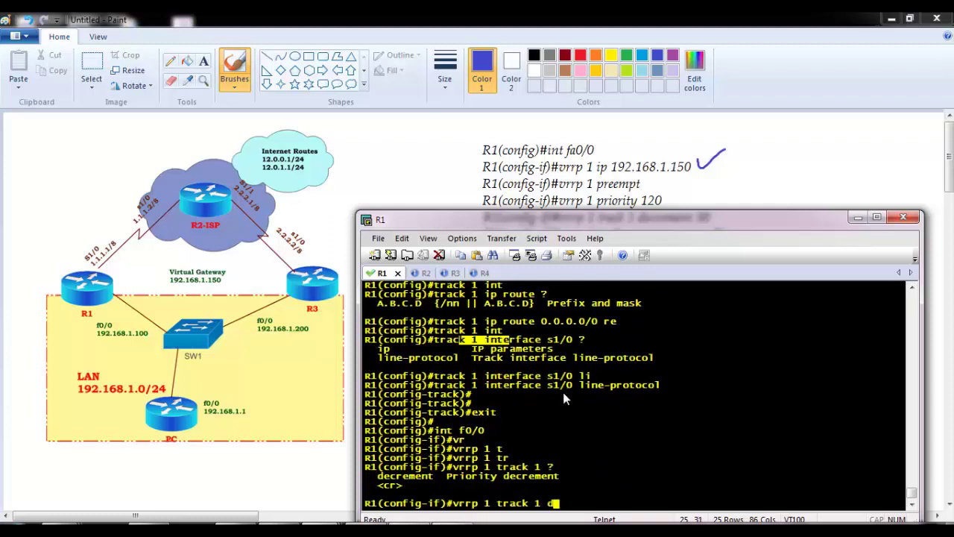
key("Tab")
type("?")
type("30")
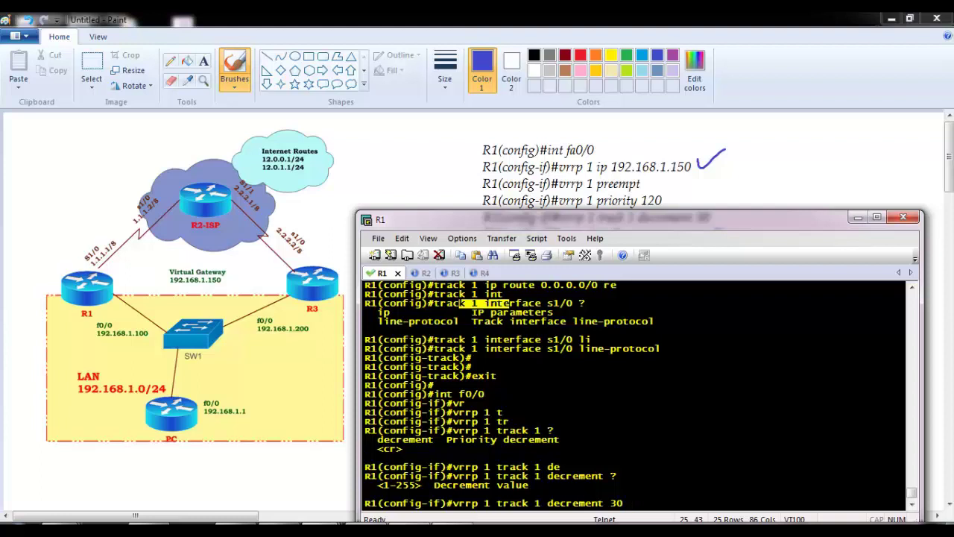
left_click_drag(542, 348, 601, 351)
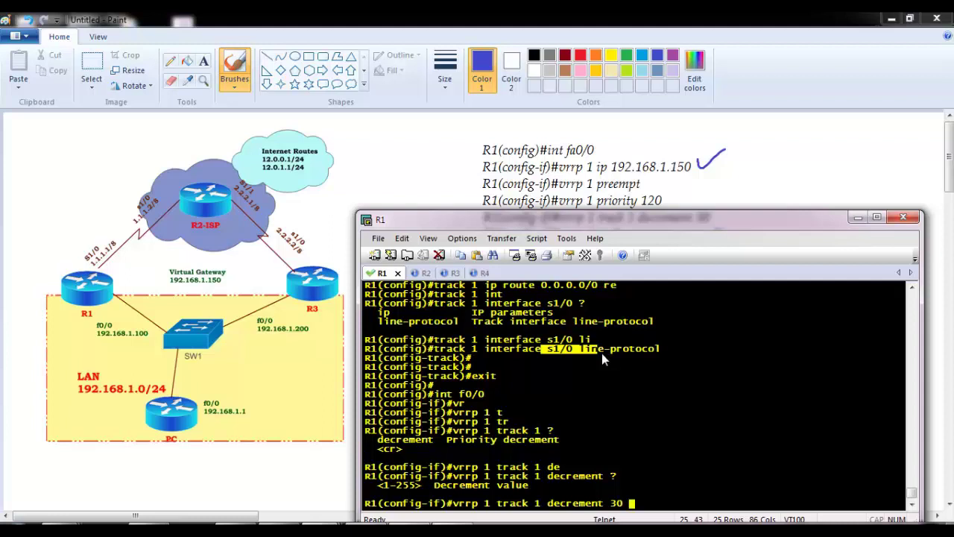
key("Return")
key("Return")
type("end")
key("Return")
key("Return")
key("Return")
key("Return")
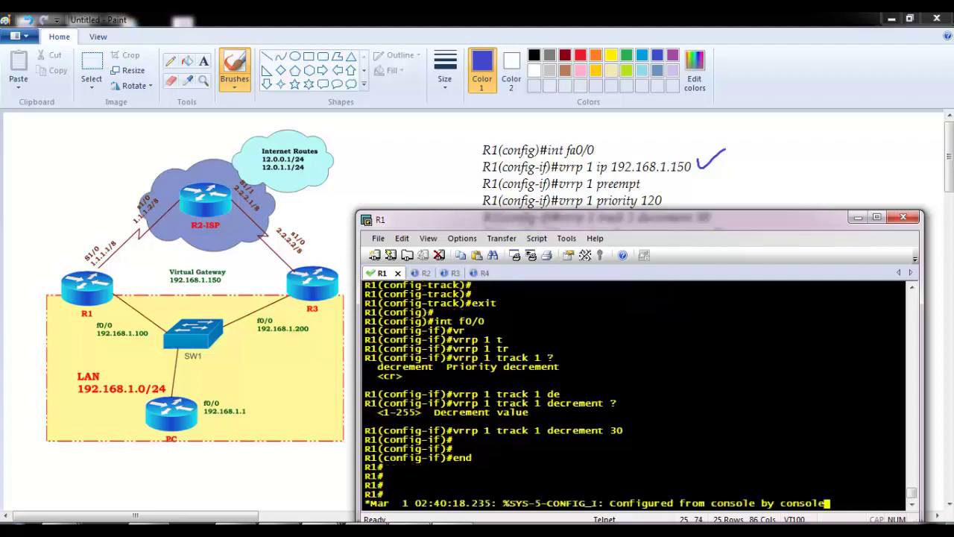
- Run show standby and then show vrrp on R1 to display its VRRP group status
key("Return")
key("Return")
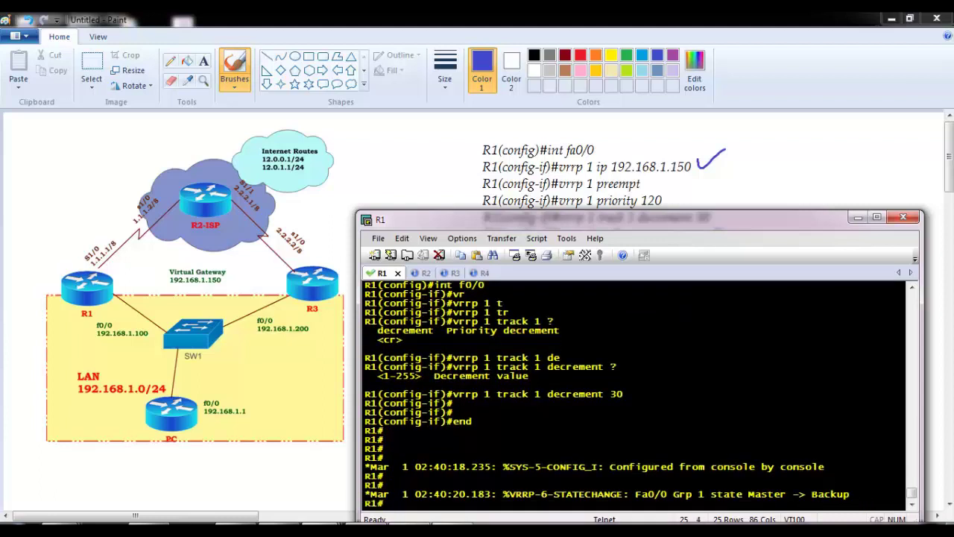
left_click_drag(774, 494, 869, 498)
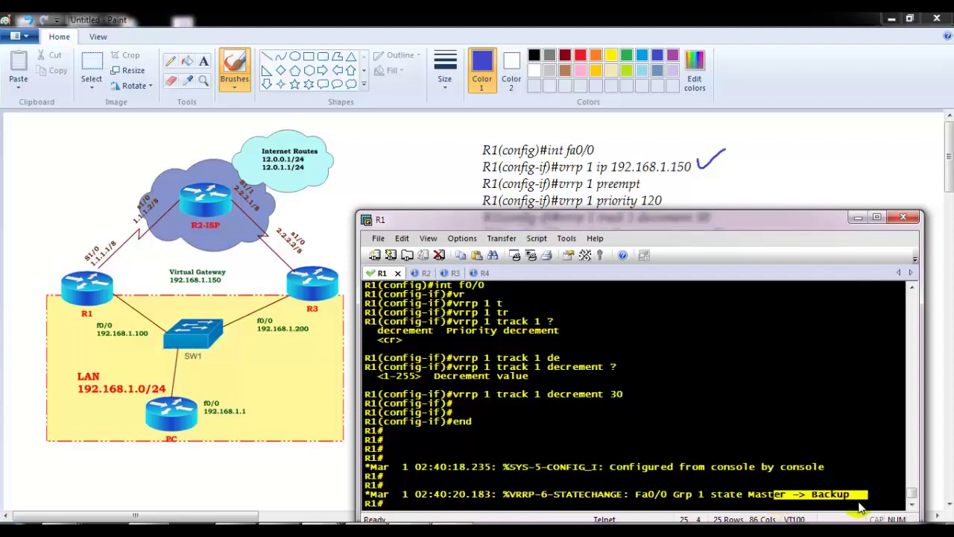
key("Return")
key("Return")
type("sh stan")
key("Tab")
key("Return")
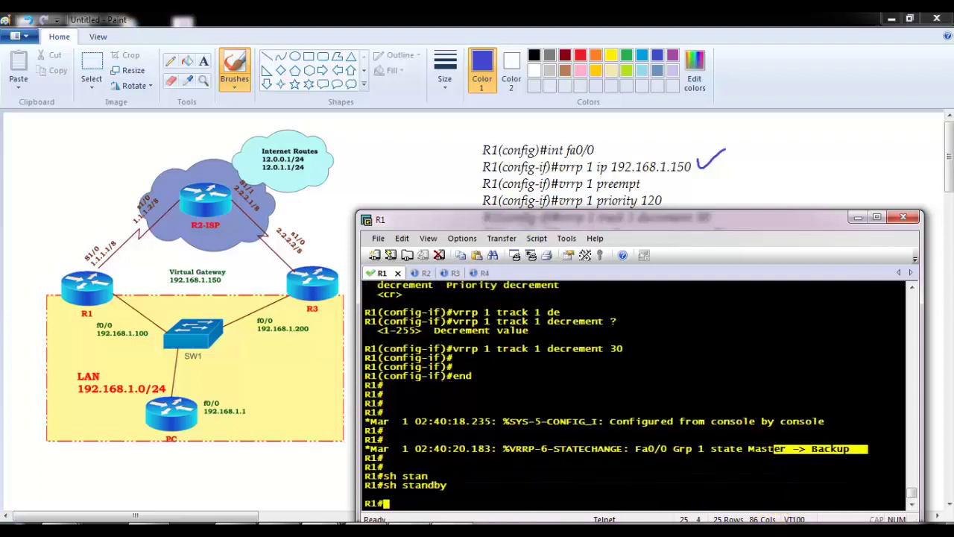
key("Up")
key("BackSpace")
key("BackSpace")
key("BackSpace")
key("BackSpace")
key("BackSpace")
key("BackSpace")
key("BackSpace")
type("vr")
key("Tab")
key("Return")
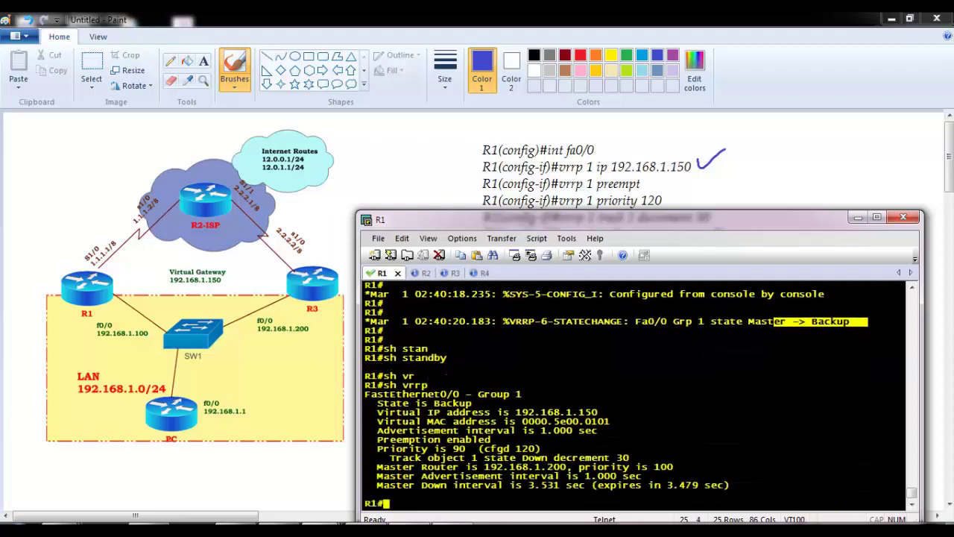
- Highlight R1's track object Down decrement 30 line and confirm R4's pings resumed
left_click_drag(415, 458, 632, 458)
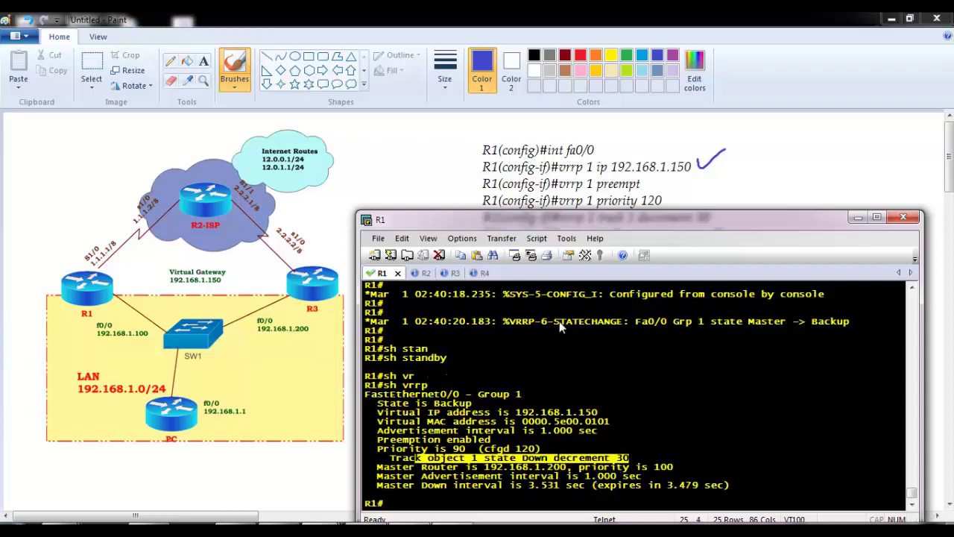
left_click(477, 273)
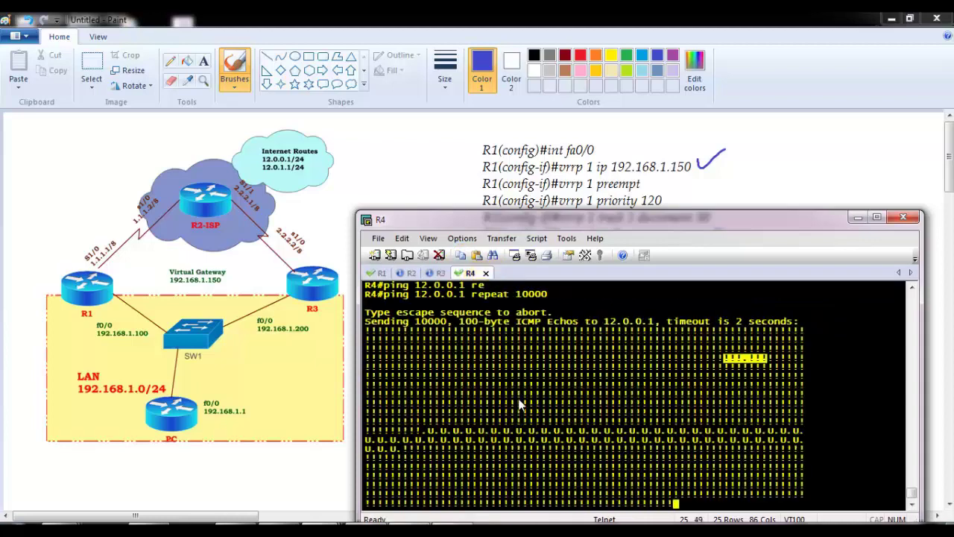
left_click_drag(488, 450, 602, 492)
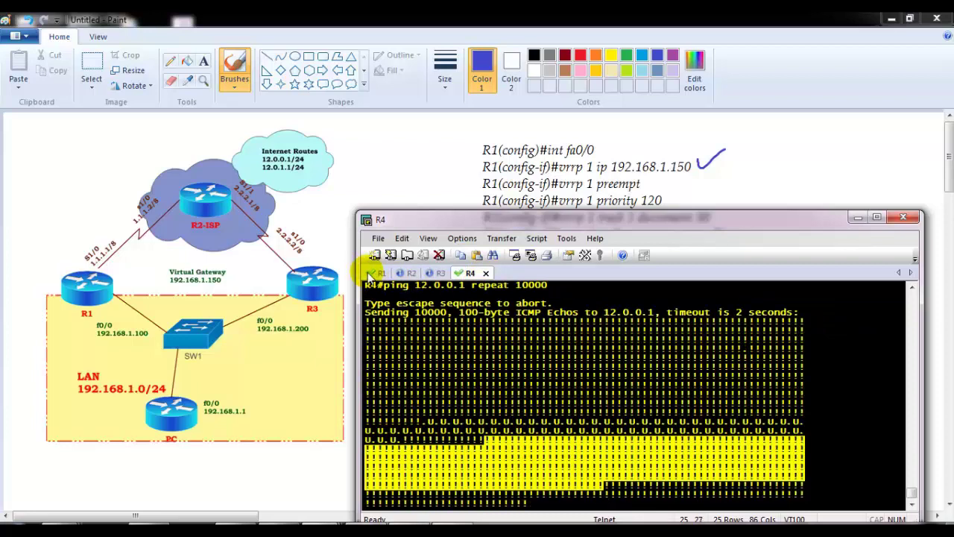
left_click(379, 273)
- Enter global configuration with conf t and go into interface s1/0 on R1
key("Return")
key("Return")
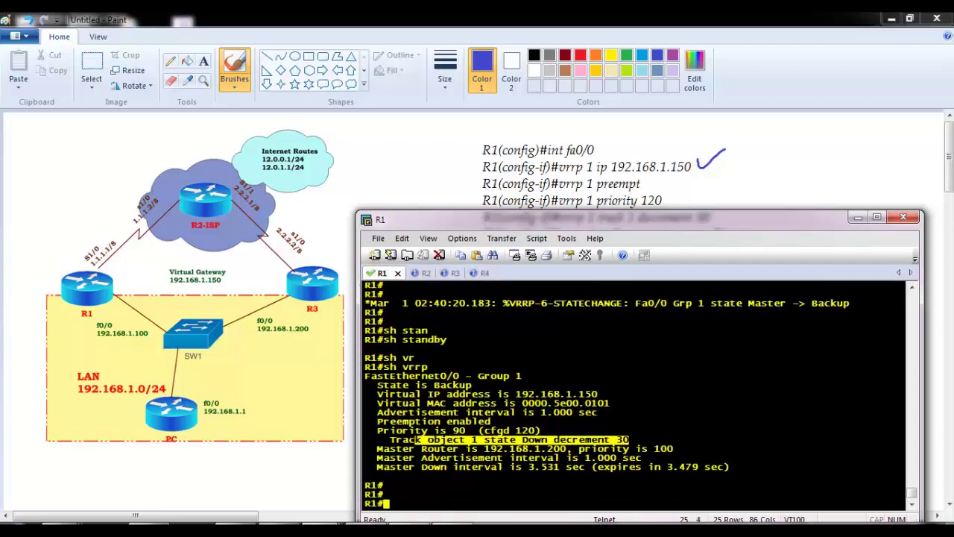
type("conf t")
key("Return")
key("Return")
type("int s1/0")
- Bring R1's Serial1/0 back up with no shutdown, then end configuration
key("Return")
type("s")
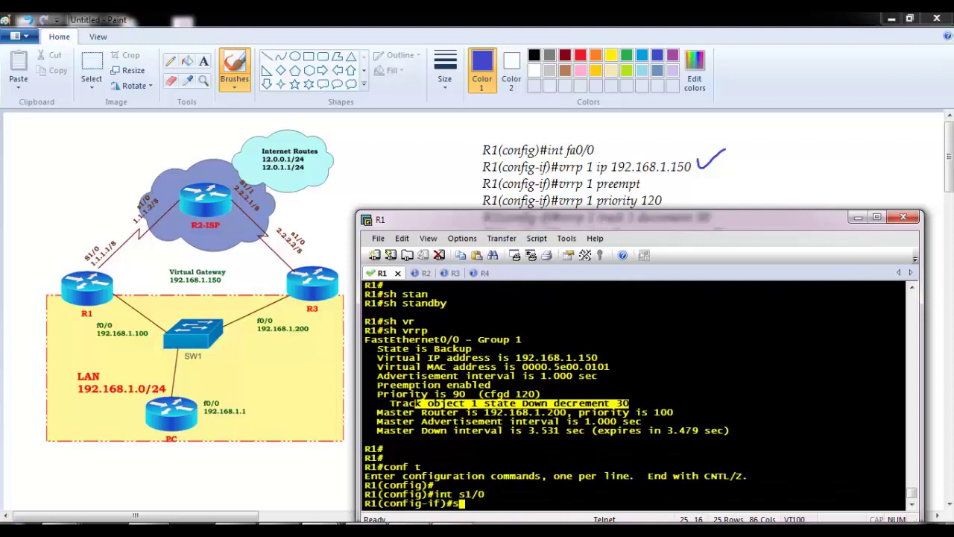
key("BackSpace")
type("n osh")
key("Return")
key("Return")
key("Return")
type("no sh")
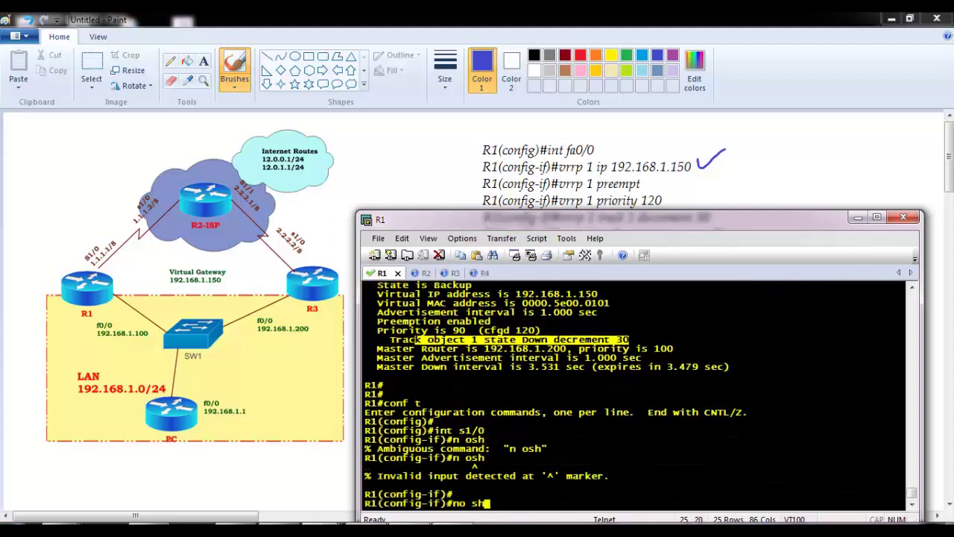
key("Tab")
key("Return")
key("Return")
type("end")
key("Return")
key("Return")
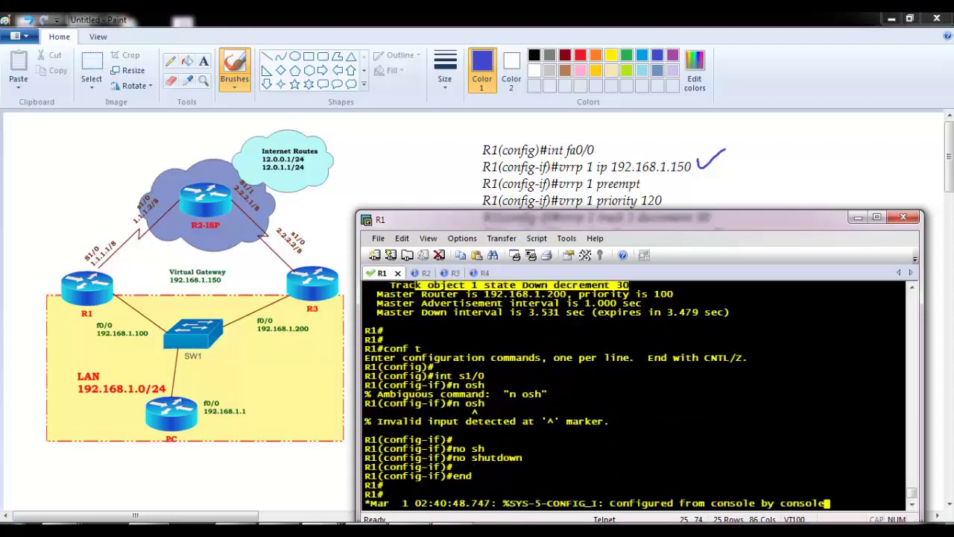
- Highlight the Serial1/0 changed state to up and Backup -> Master log lines
key("Return")
key("Return")
key("Return")
key("Return")
key("Return")
key("Return")
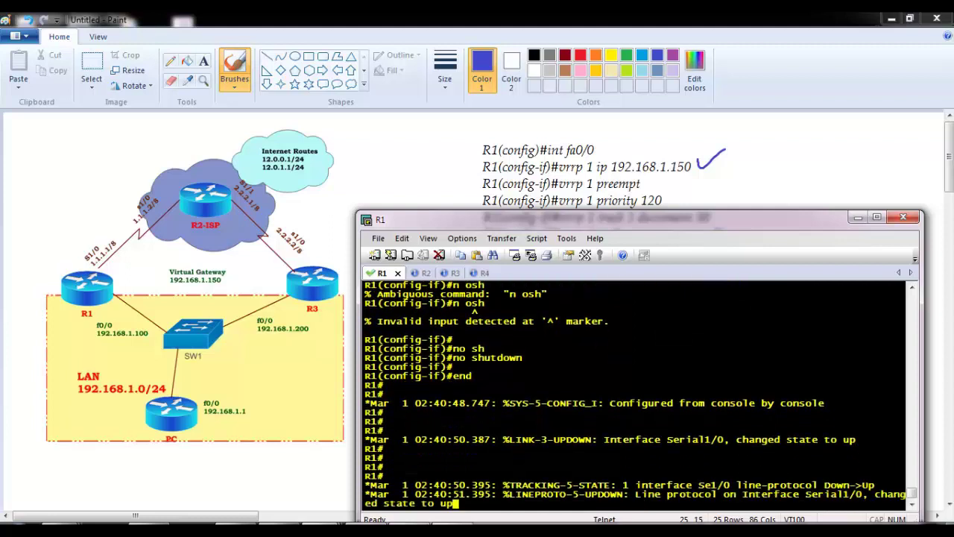
left_click_drag(741, 440, 849, 441)
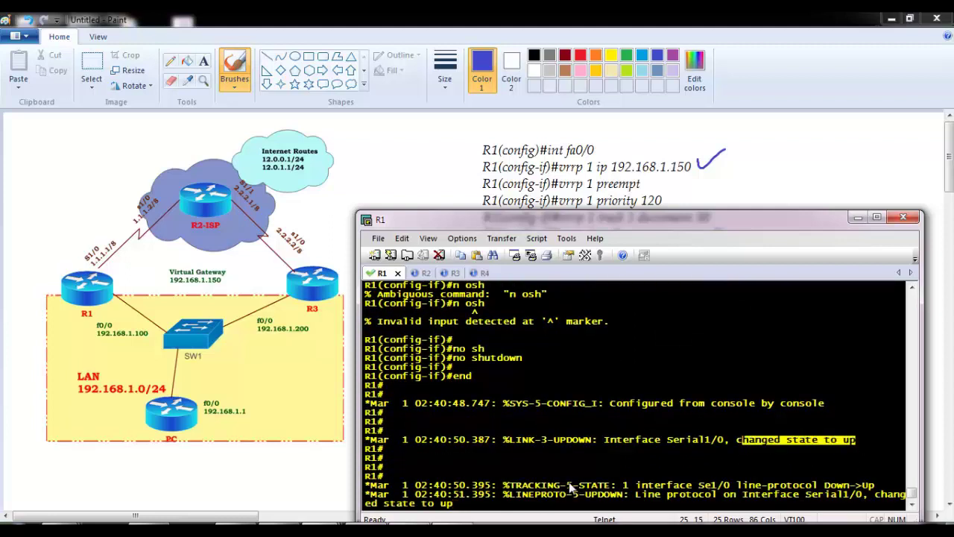
left_click_drag(761, 504, 857, 507)
- Show R1's VRRP status and highlight track object Up with R1 as Master
type("sh vr")
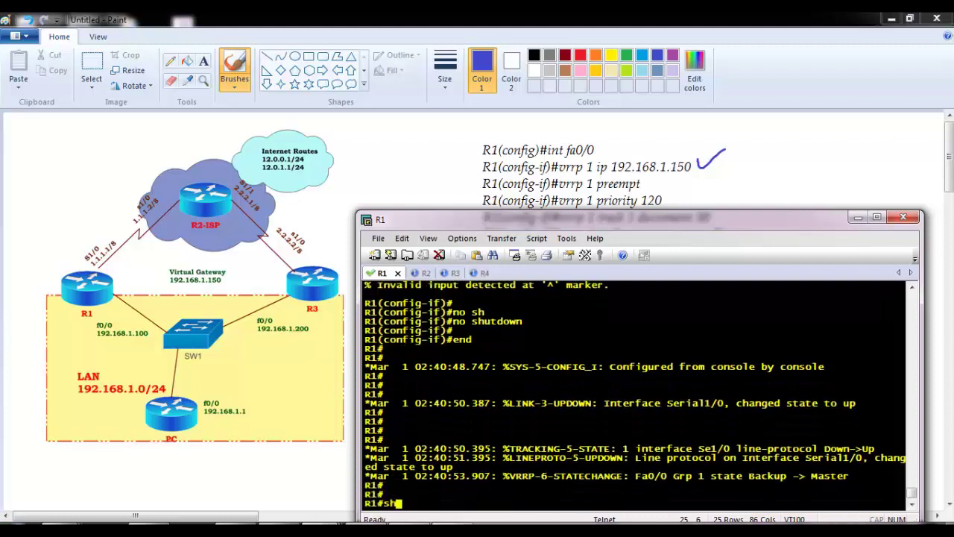
key("Tab")
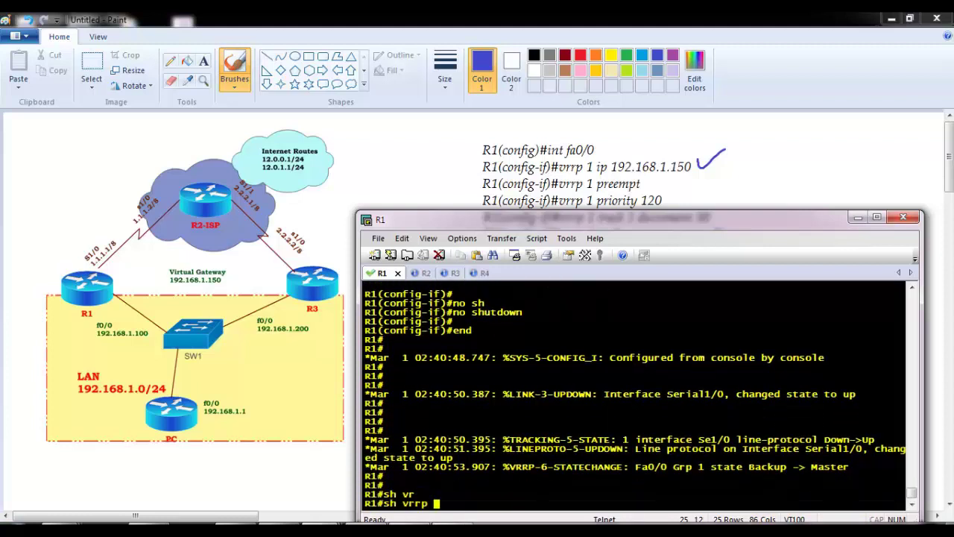
key("Return")
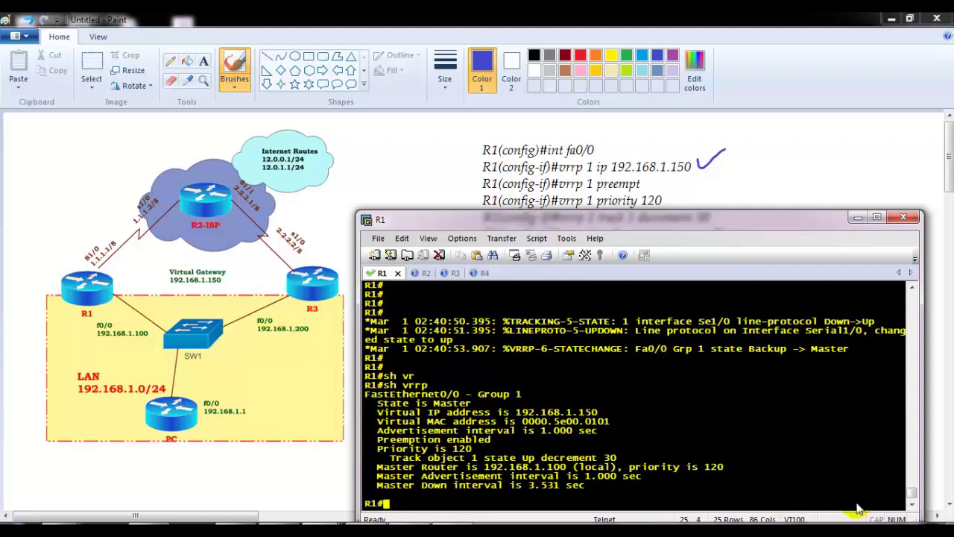
left_click_drag(450, 458, 620, 463)
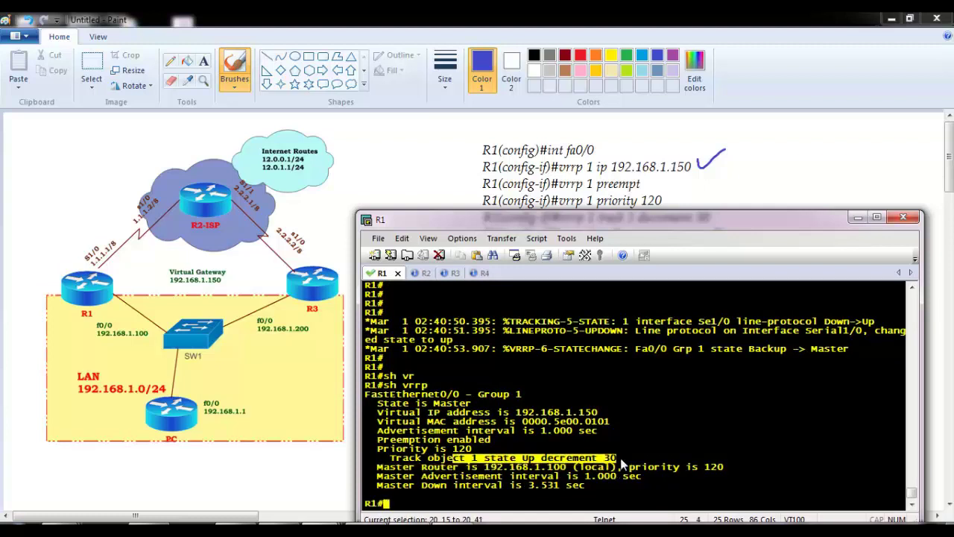
key("Return")
- Run show track and highlight the tracked Serial1/0 with line protocol Up
key("Return")
type("sh tr")
key("Tab")
type("a")
key("Tab")
type("c")
key("Tab")
type("k")
key("Return")
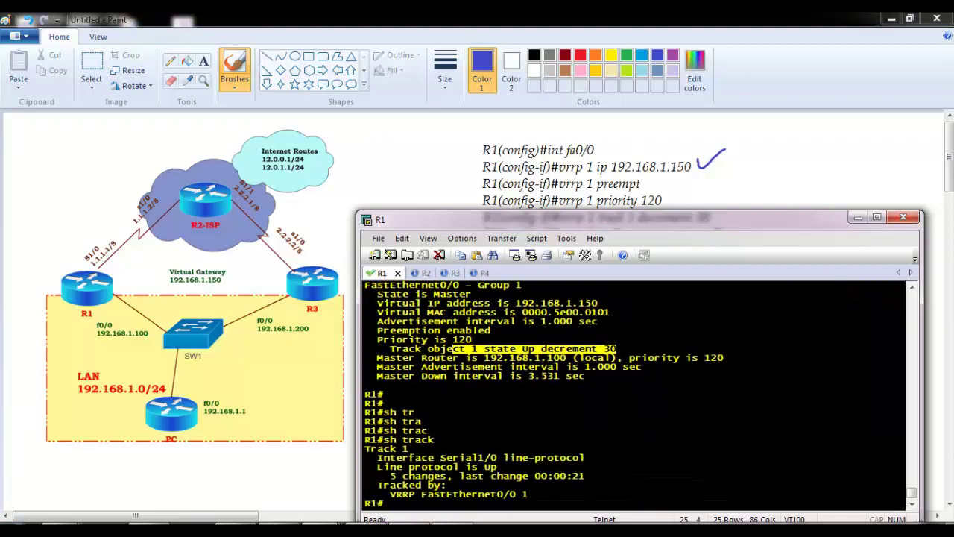
left_click_drag(401, 453, 574, 459)
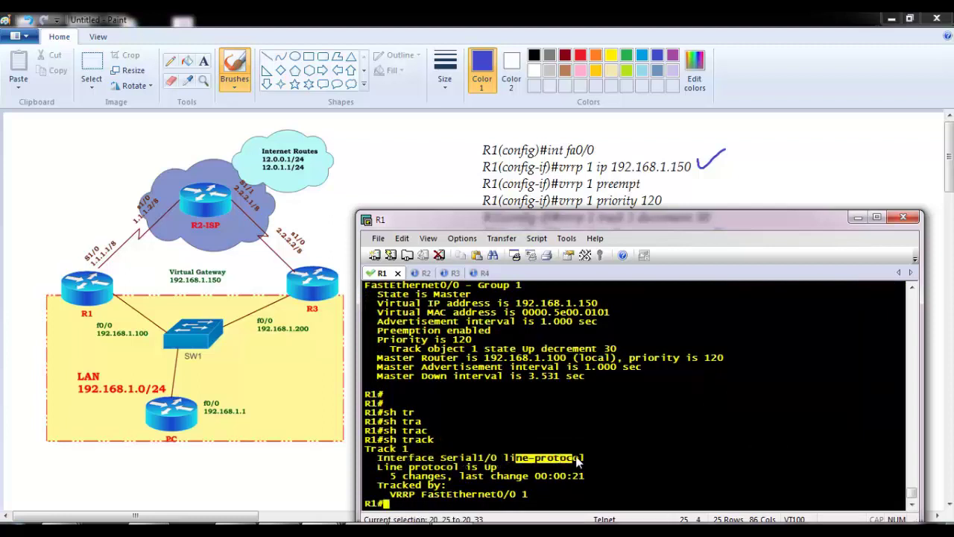
left_click_drag(409, 467, 498, 469)
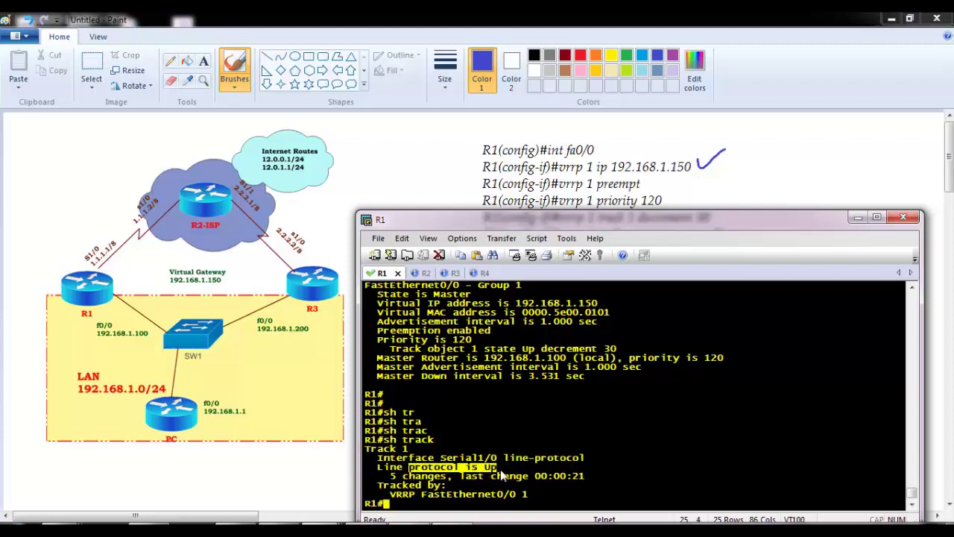
- Show the f0/0 running config and highlight priority 120 and vrrp 1 track 1 decrement 30
key("Return")
key("Return")
type("sh run int f0/0")
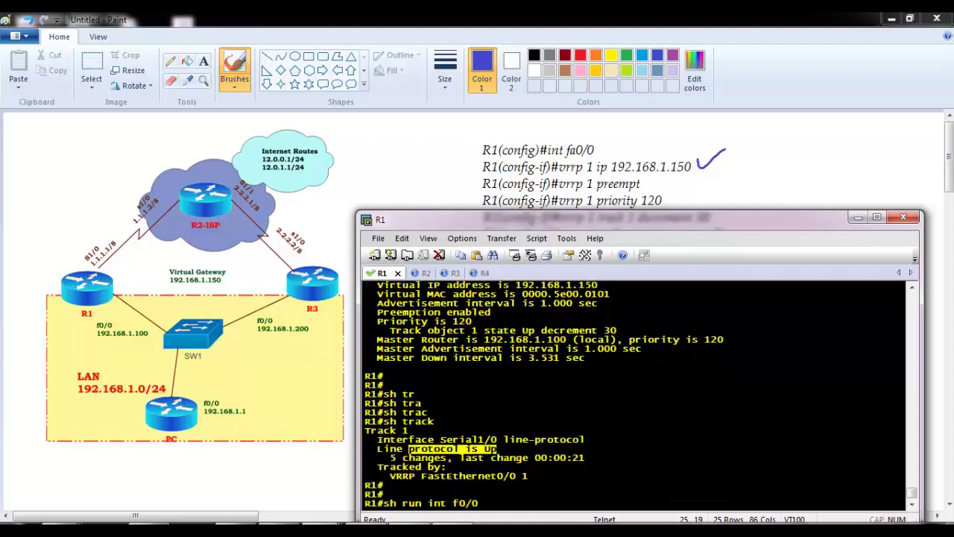
key("Return")
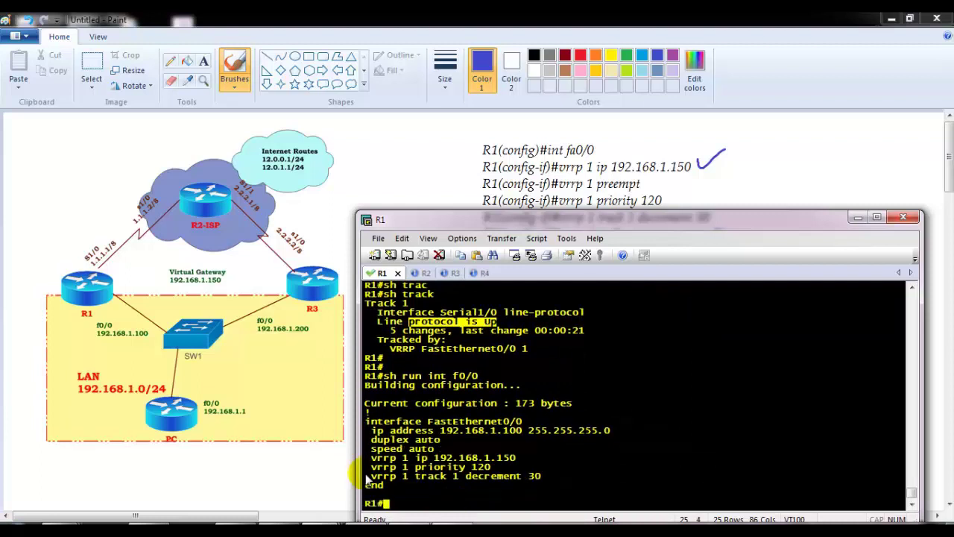
left_click_drag(392, 476, 555, 478)
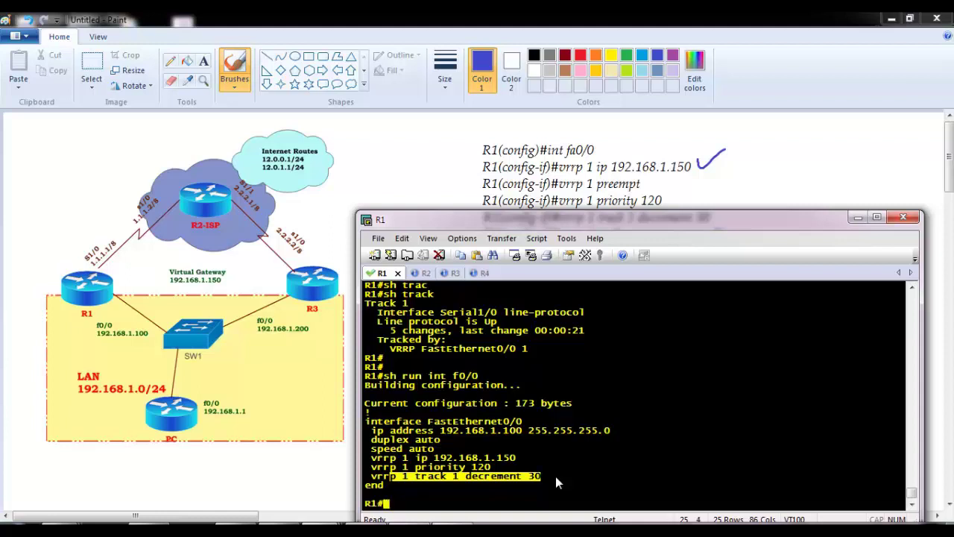
left_click_drag(420, 476, 545, 475)
left_click(459, 472)
left_click_drag(428, 466, 502, 473)
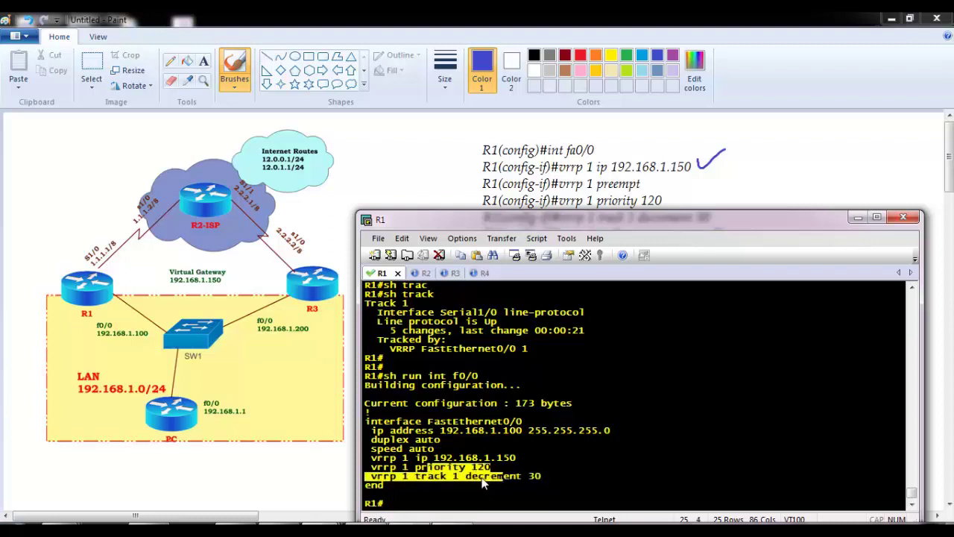
left_click_drag(448, 475, 469, 475)
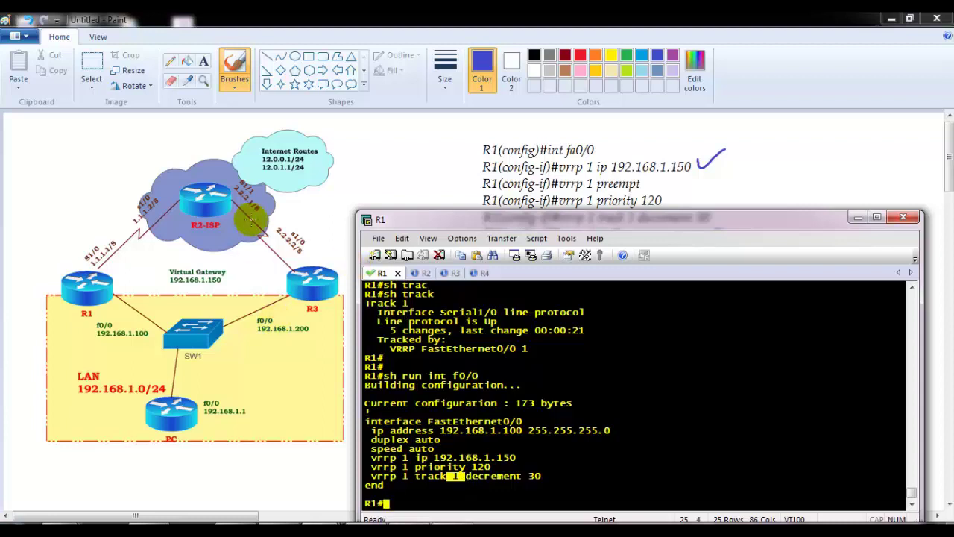
- In Paint, draw a blue path from R1 to the Internet Routes cloud and cross it out near R2-ISP
left_click(251, 220)
mouse_move(81, 270)
left_mouse_down()
mouse_move(97, 221)
mouse_move(192, 155)
mouse_move(237, 155)
mouse_move(243, 169)
mouse_move(298, 172)
left_mouse_up()
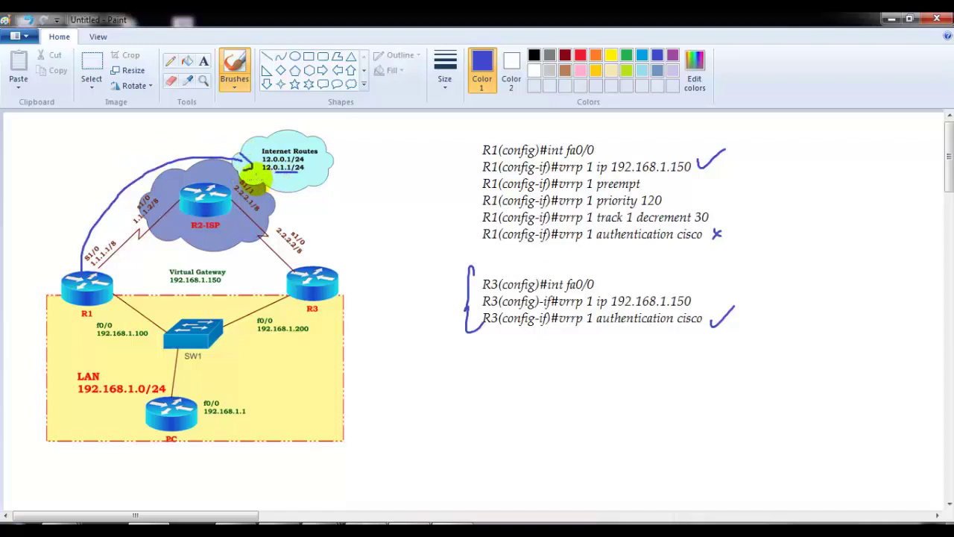
mouse_move(183, 148)
left_mouse_down()
mouse_move(193, 159)
mouse_move(181, 158)
left_mouse_up()
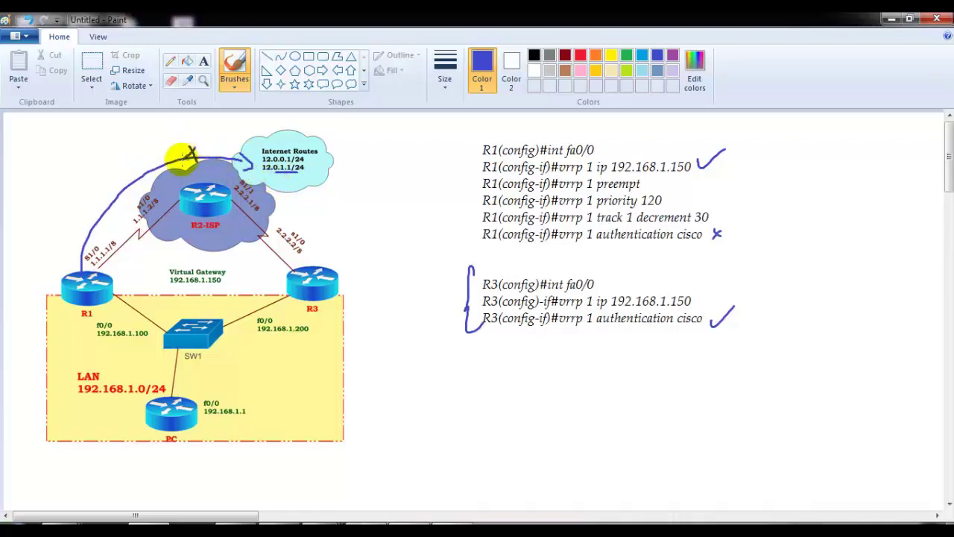